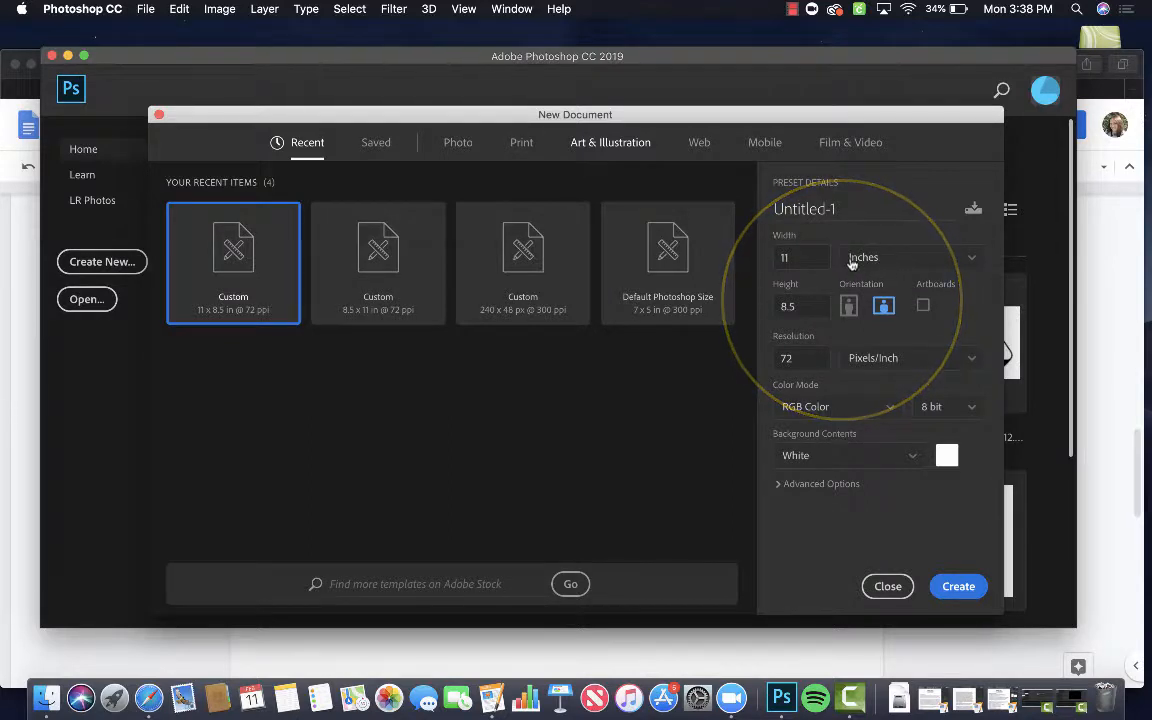
Create a blank 11 x 8.5 inch landscape document at 72 ppi and enlarge the program window to fill most of the screen
{"action": "left_click", "coordinate": [958, 588]}
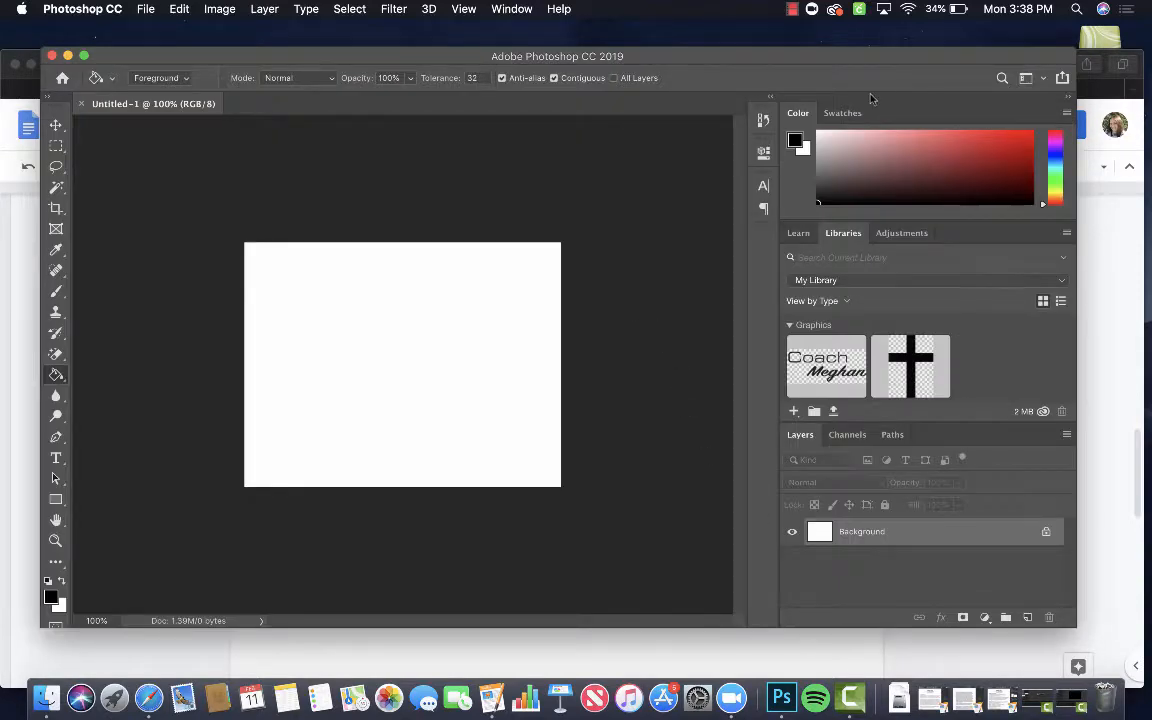
{"action": "left_click_drag", "start_coordinate": [235, 57], "coordinate": [199, 34]}
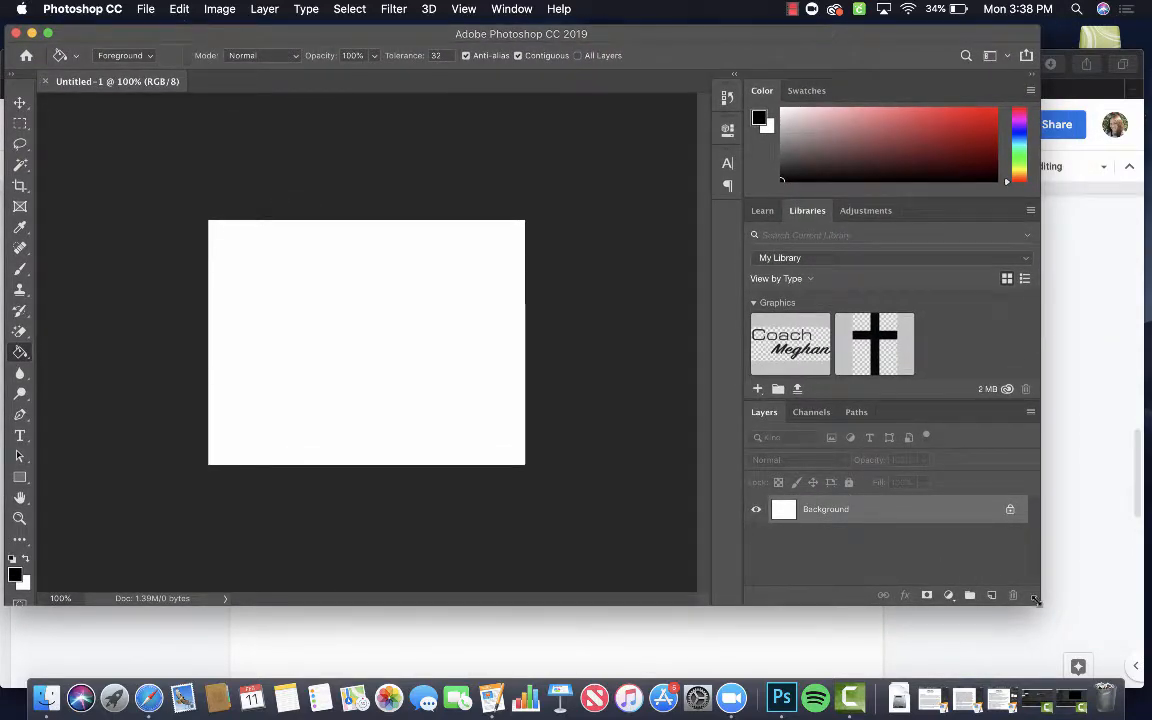
{"action": "left_click_drag", "start_coordinate": [1040, 605], "coordinate": [1124, 676]}
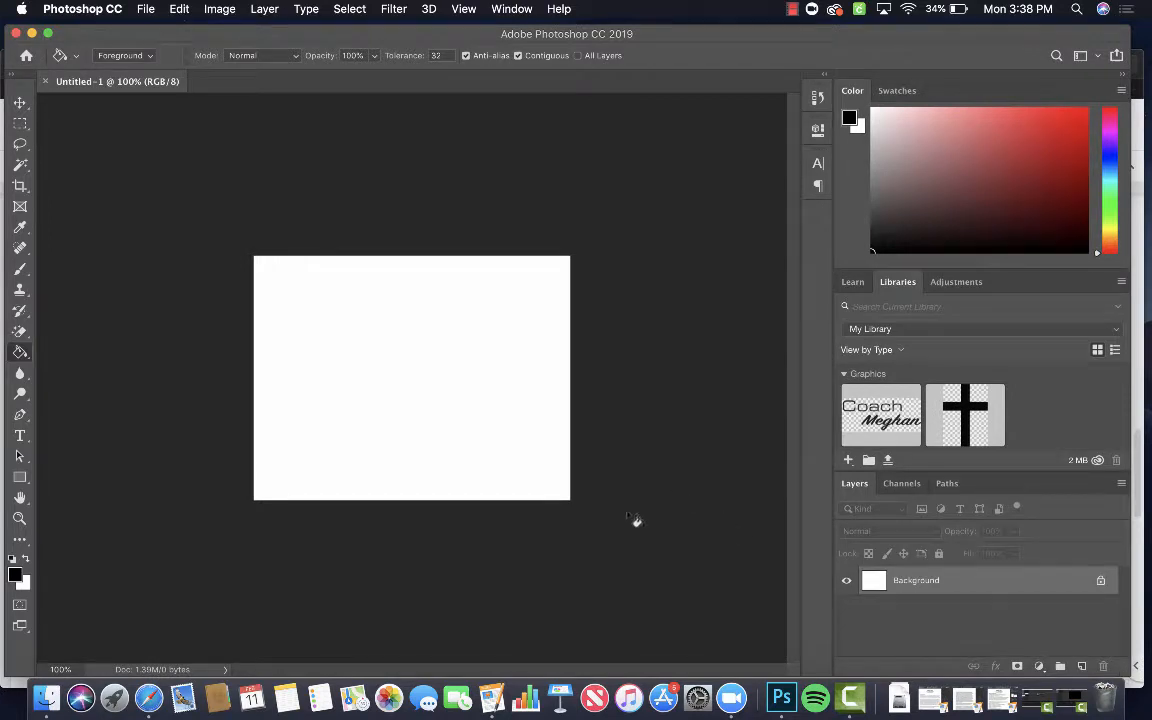
Add a new layer and set the Rectangle tool to a white fill with a black stroke
{"action": "left_click", "coordinate": [1082, 666]}
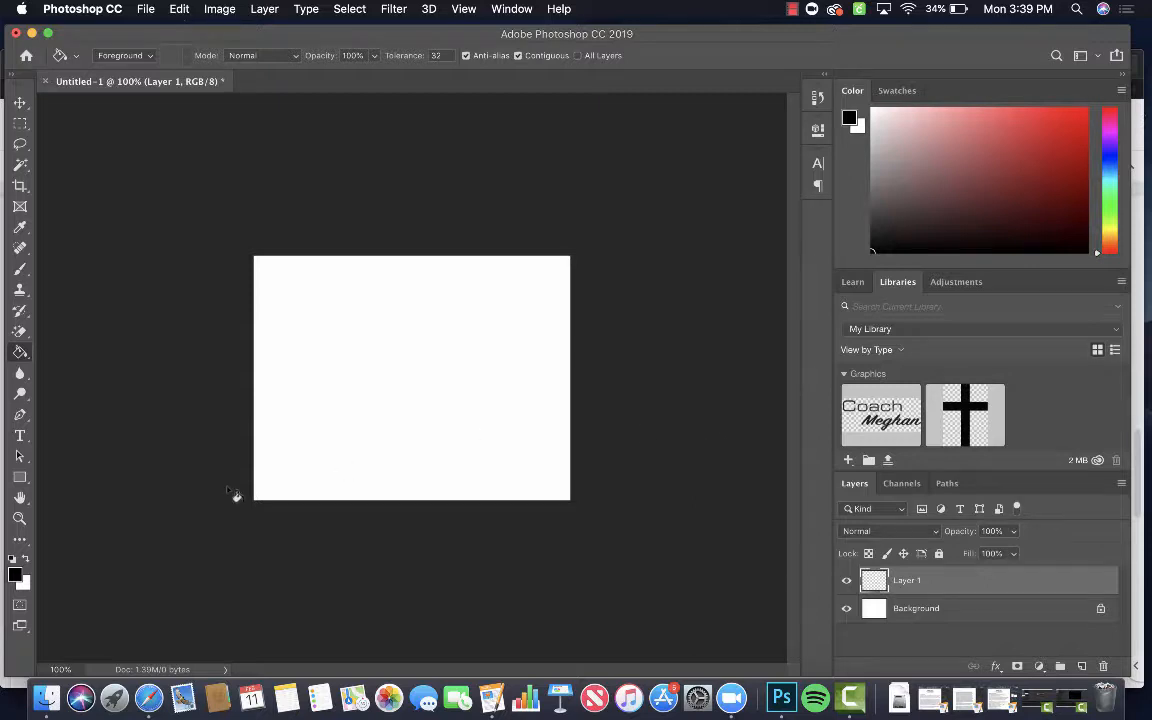
{"action": "left_click", "coordinate": [20, 479]}
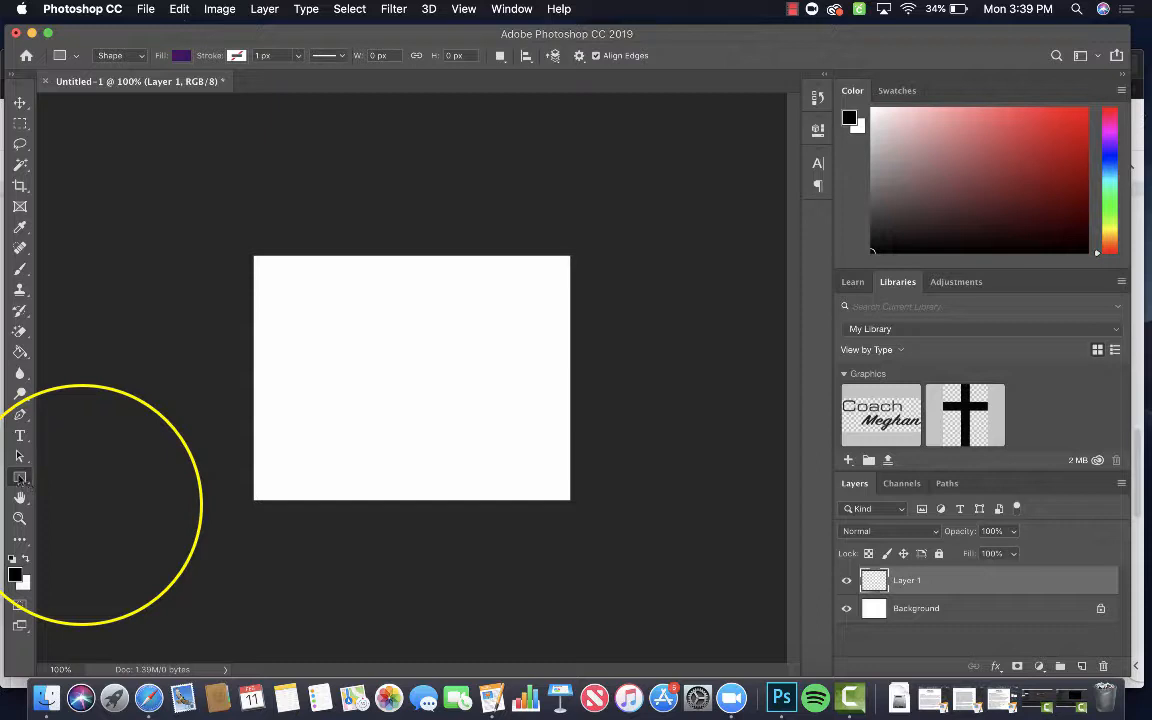
{"action": "left_click", "coordinate": [20, 479]}
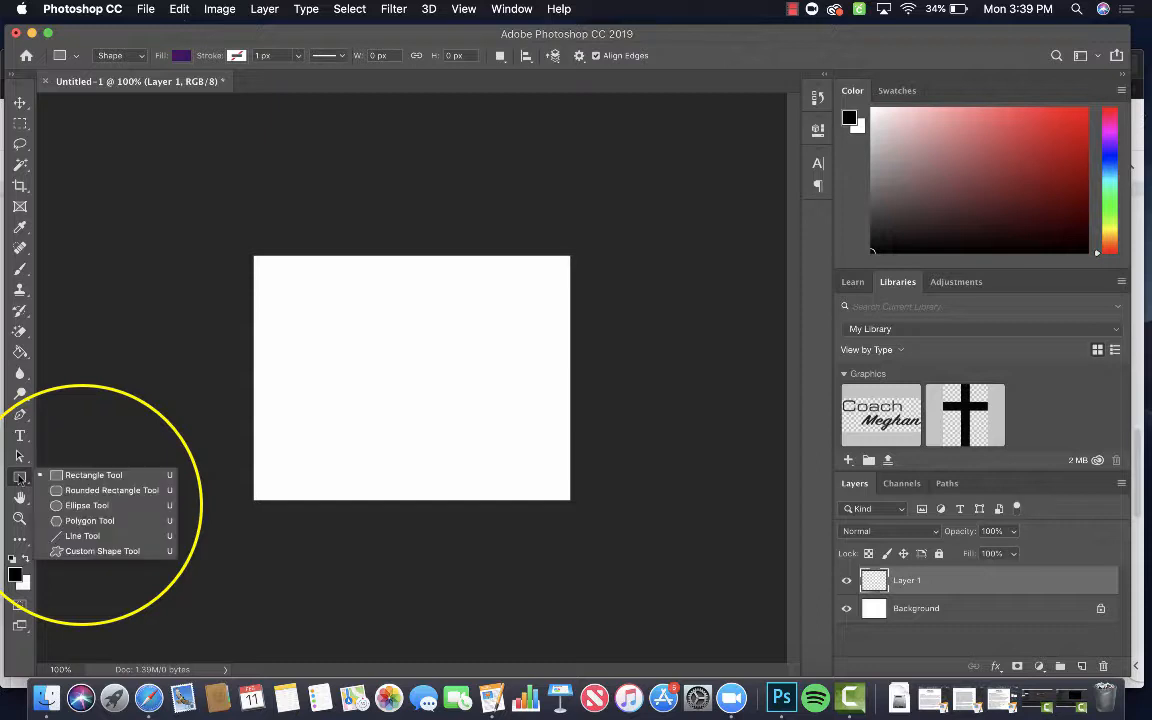
{"action": "left_click", "coordinate": [96, 476]}
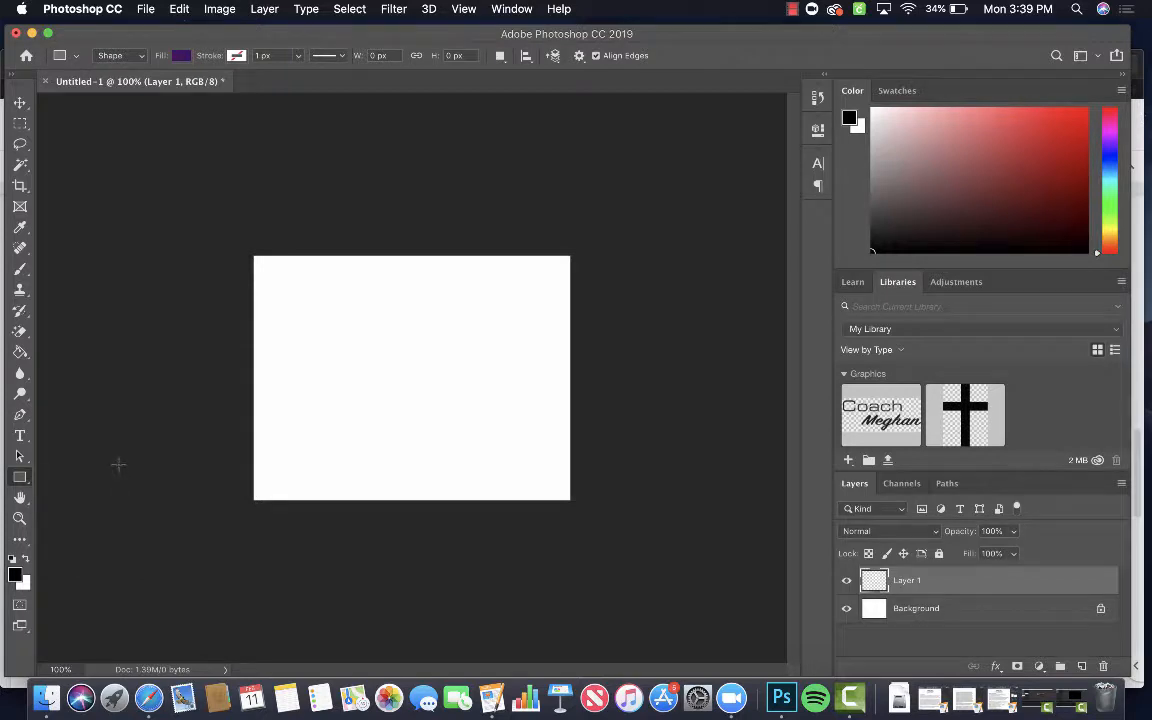
{"action": "left_click", "coordinate": [181, 56]}
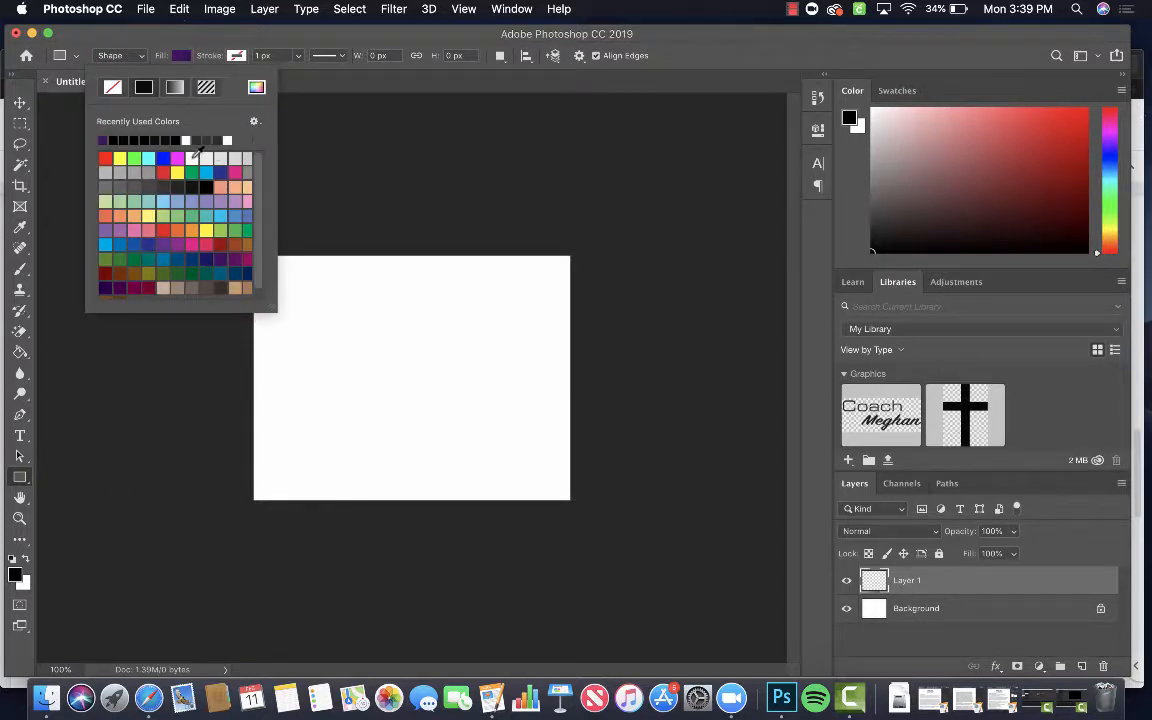
{"action": "left_click", "coordinate": [186, 141]}
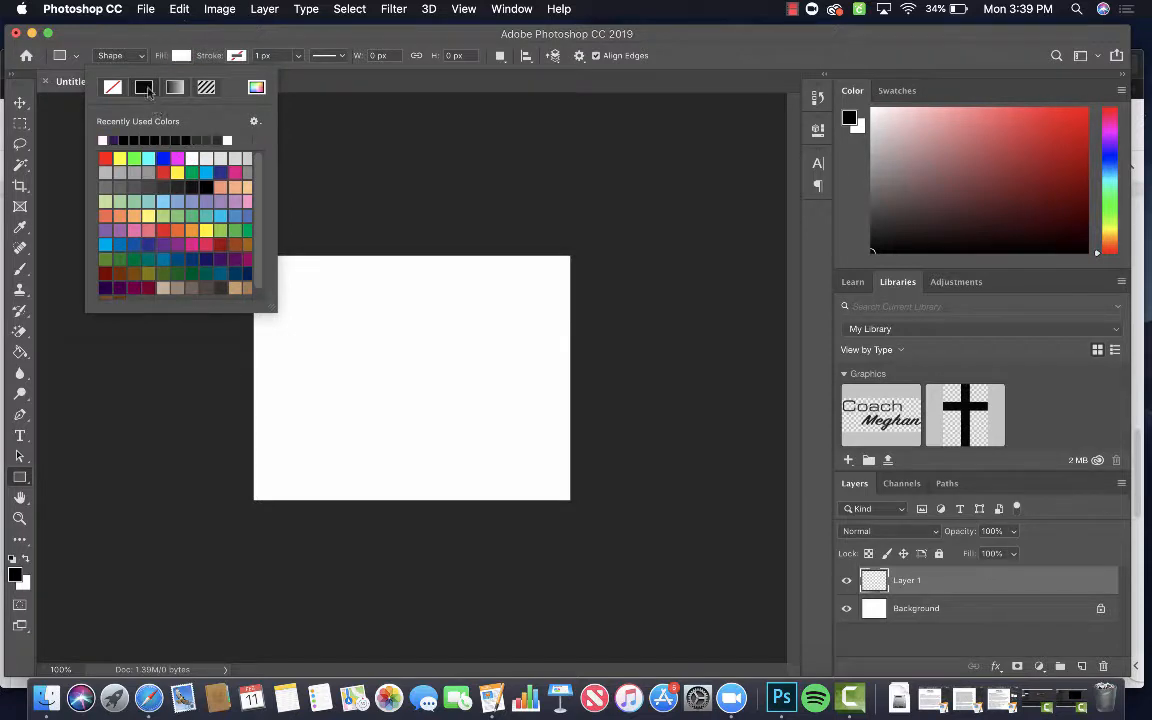
{"action": "left_click", "coordinate": [234, 56]}
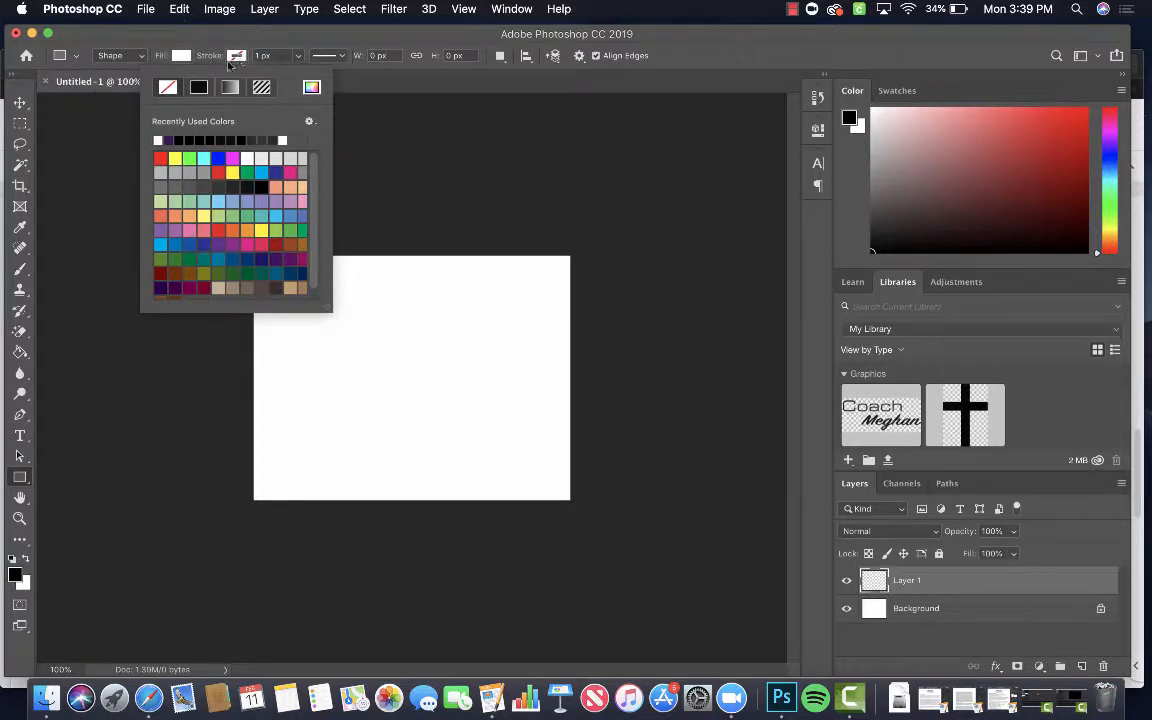
{"action": "left_click", "coordinate": [200, 89]}
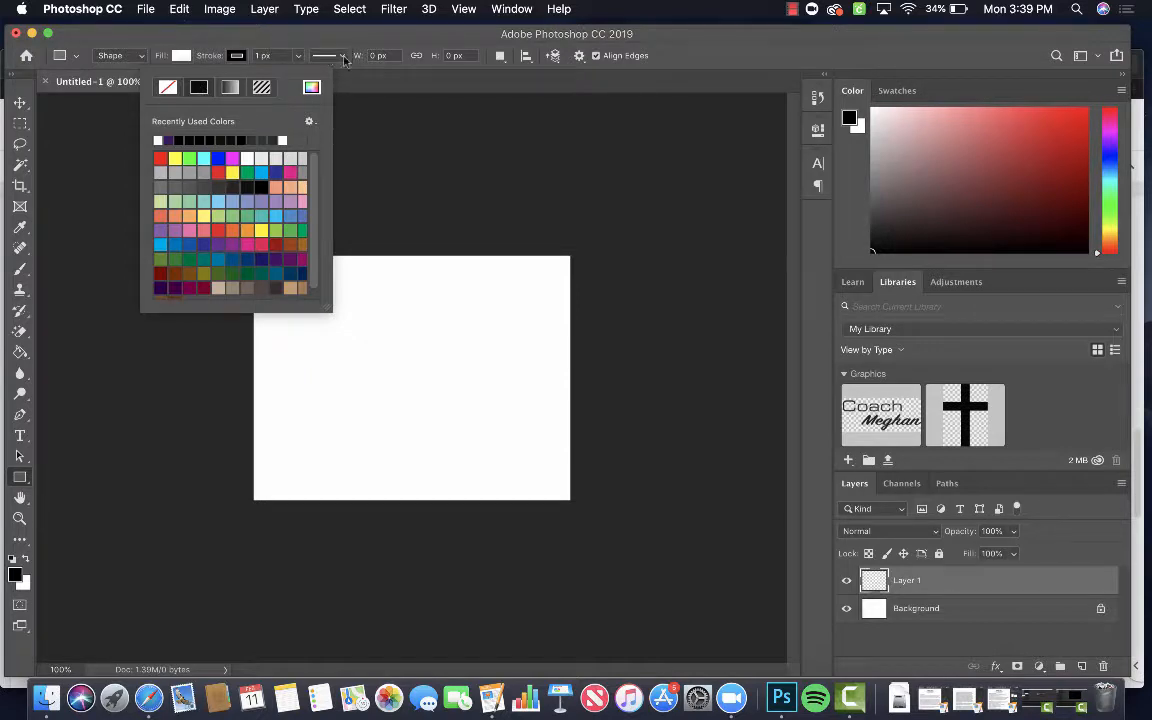
Draw a rectangle about 5.9 in wide and 3.06 in high near the middle of the canvas, and collapse its shape properties
{"action": "left_click", "coordinate": [321, 330]}
{"action": "left_click_drag", "start_coordinate": [322, 331], "coordinate": [491, 420]}
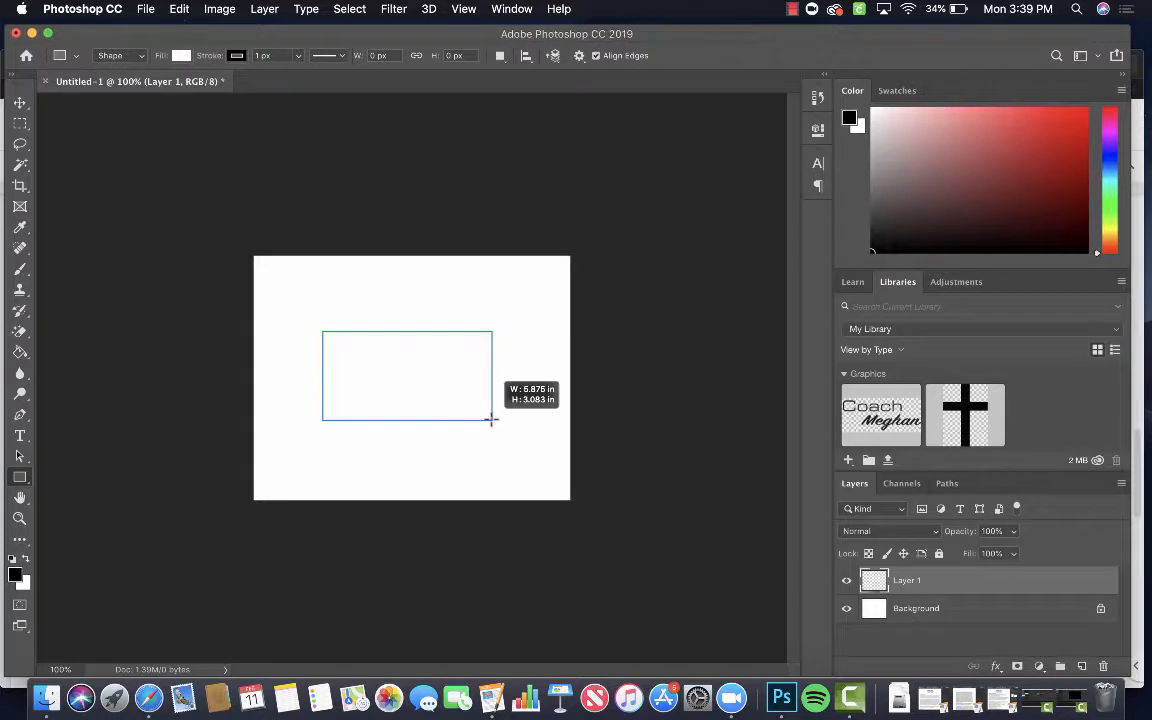
{"action": "left_click_drag", "start_coordinate": [490, 420], "coordinate": [492, 419]}
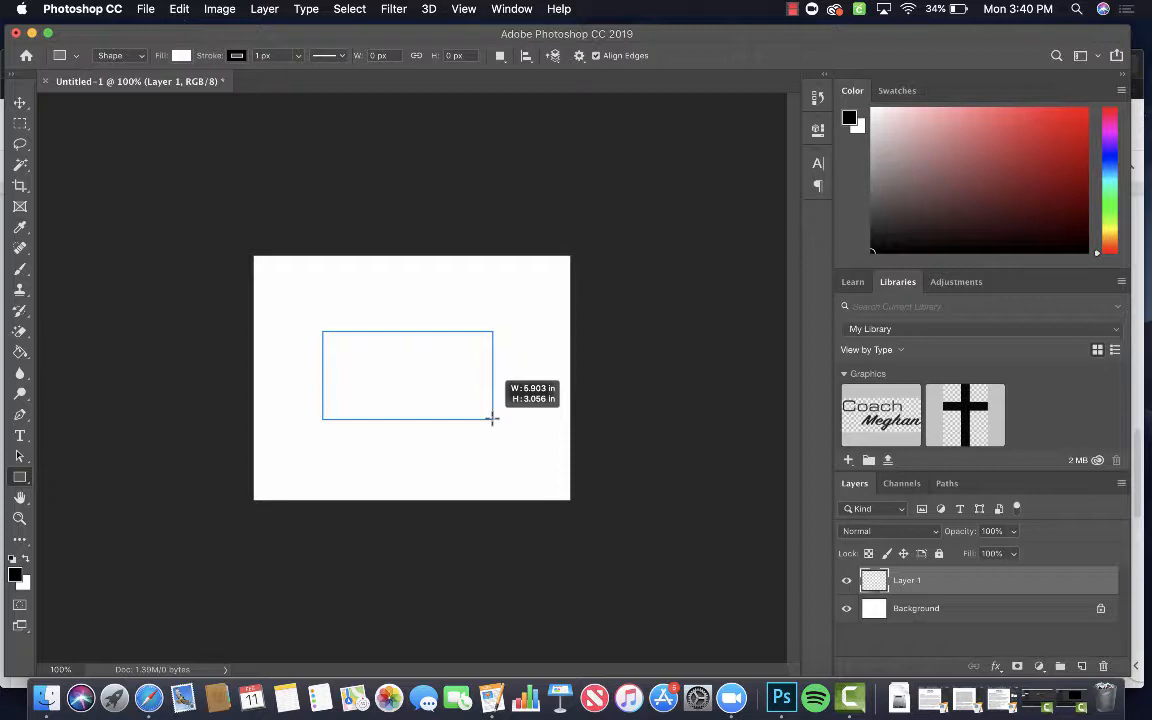
{"action": "left_click_drag", "start_coordinate": [491, 419], "coordinate": [492, 418]}
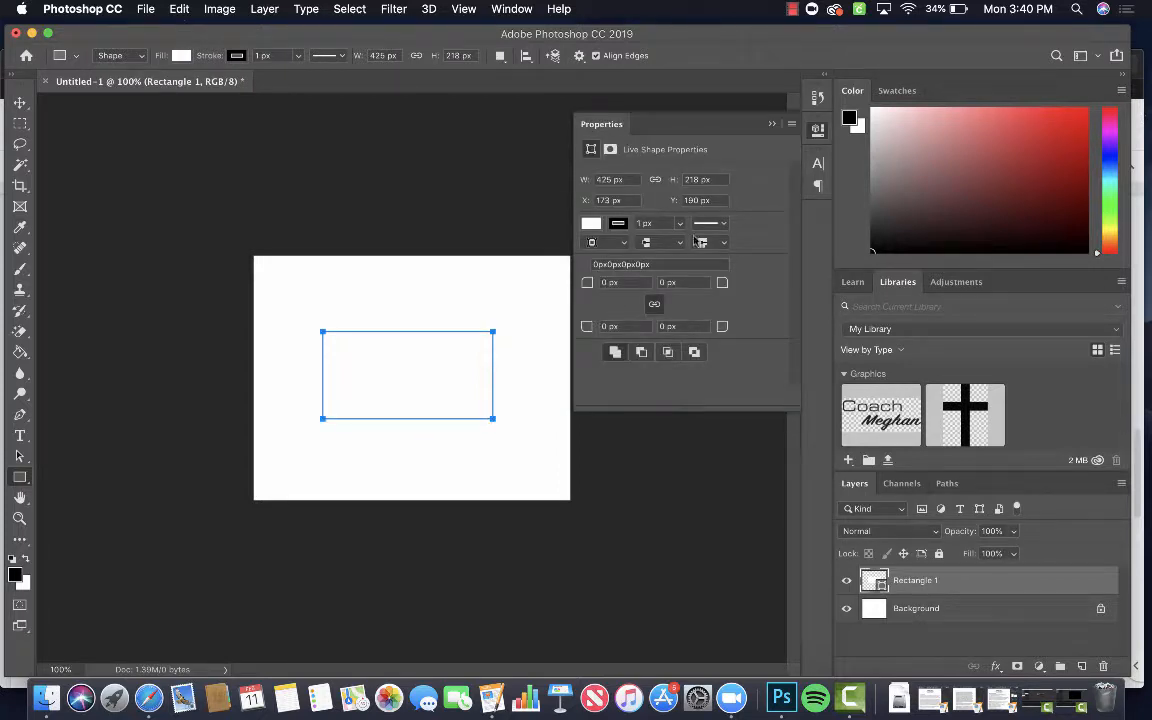
{"action": "left_click", "coordinate": [772, 126]}
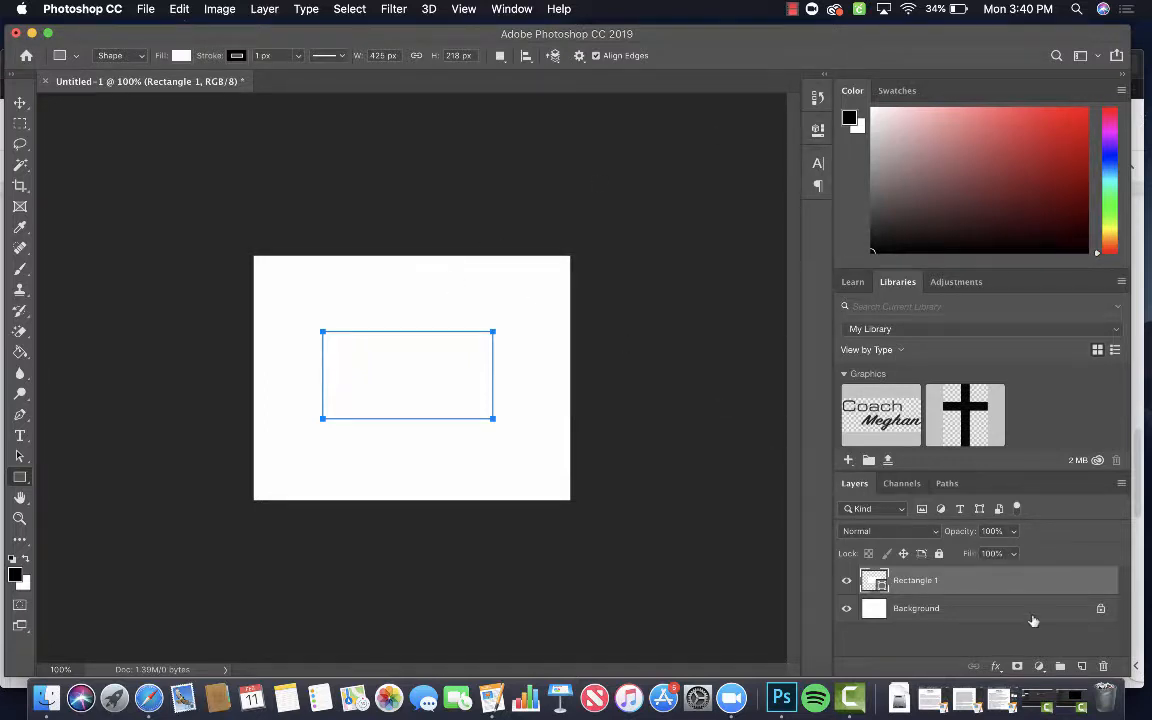
Add a new layer and draw a three-sided polygon about 1464 px wide and 1268 px high, starting from the rectangle's upper-left corner
{"action": "left_click", "coordinate": [1082, 666]}
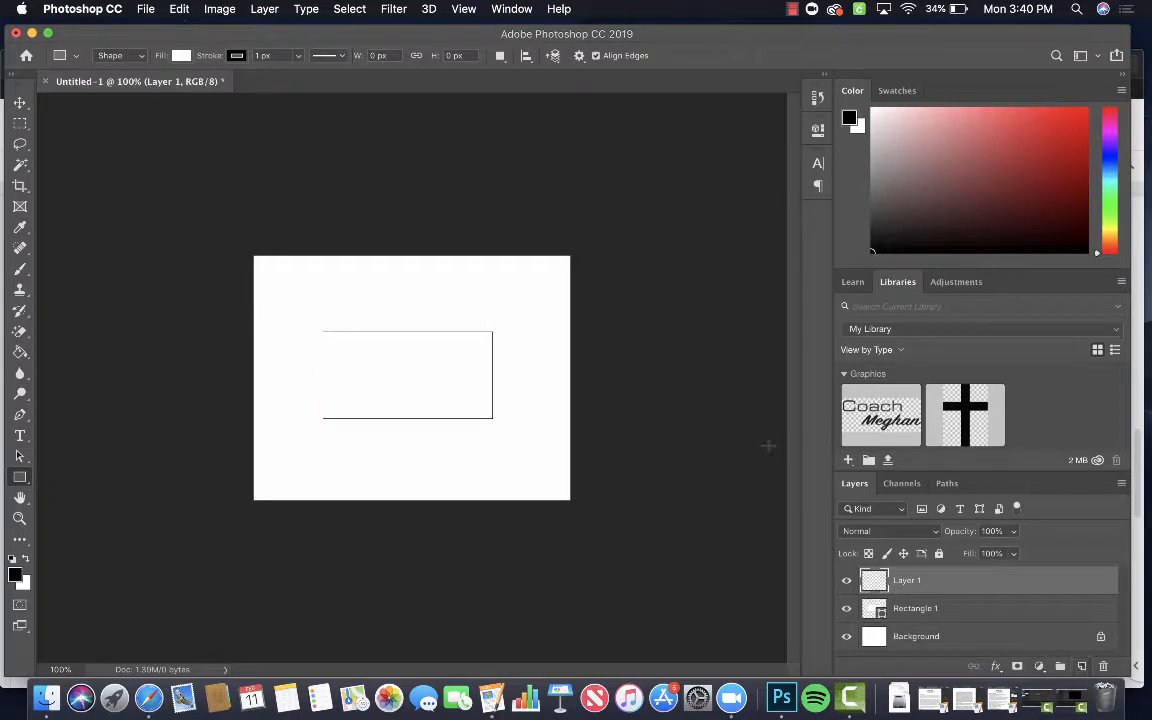
{"action": "right_click", "coordinate": [21, 482]}
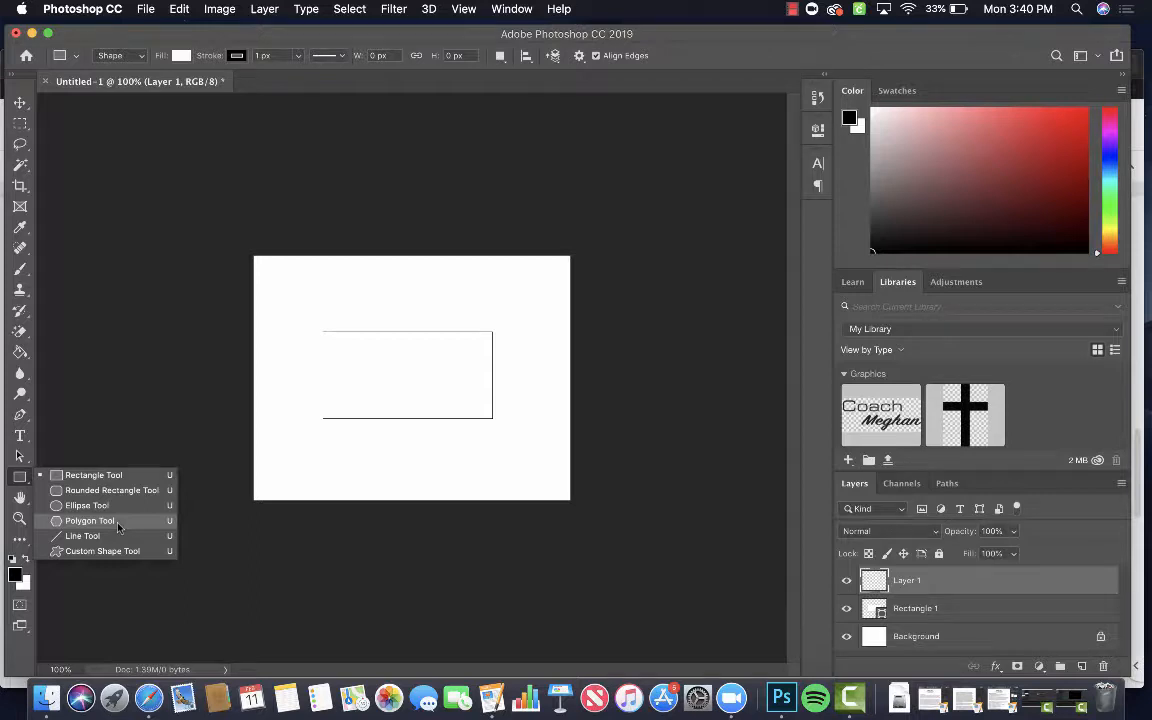
{"action": "left_click", "coordinate": [90, 521]}
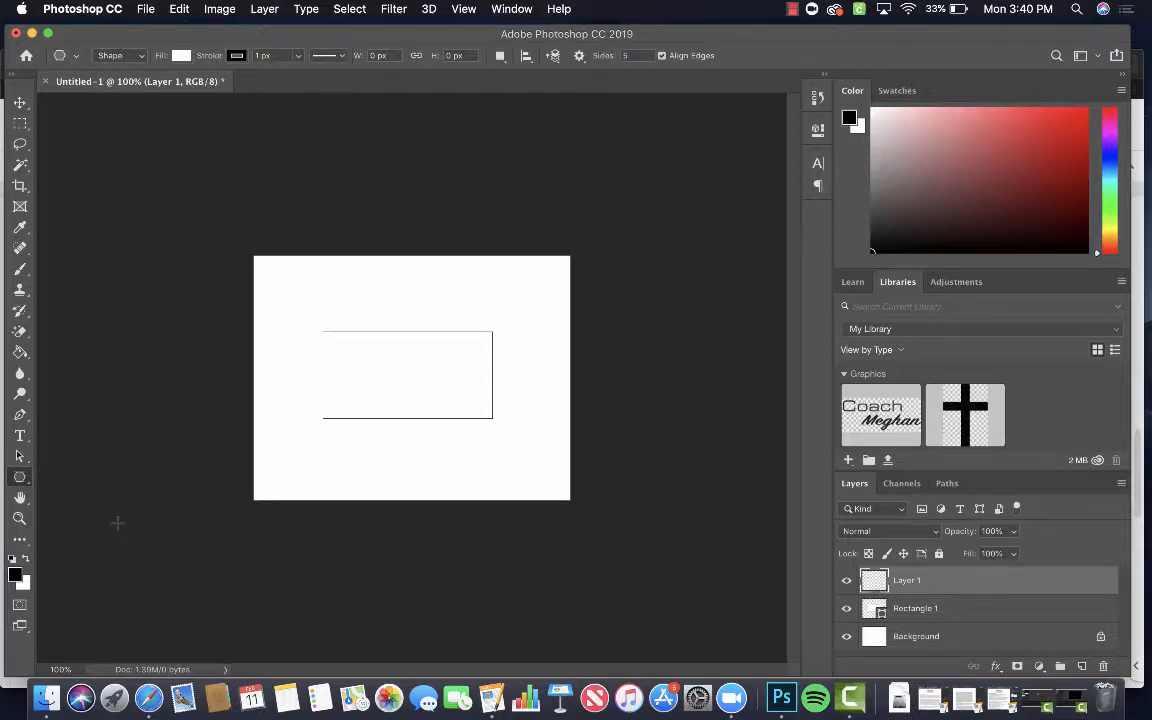
{"action": "left_click", "coordinate": [636, 55]}
{"action": "type", "text": "3"}
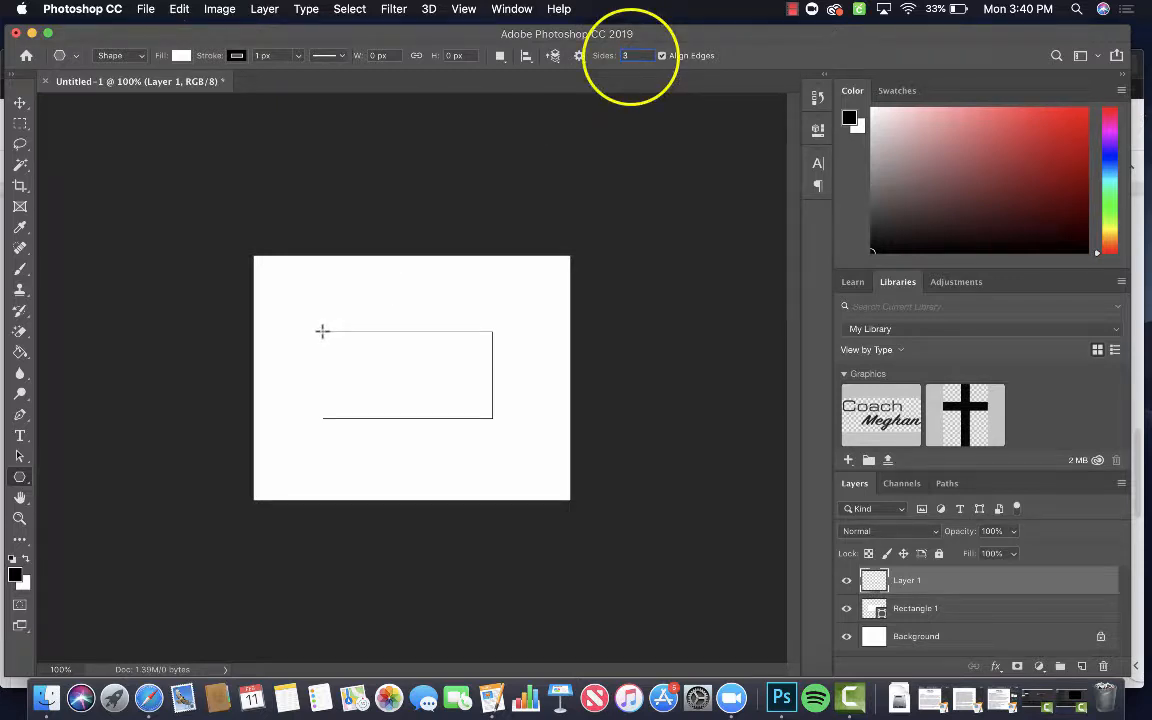
{"action": "left_click_drag", "start_coordinate": [322, 331], "coordinate": [616, 500]}
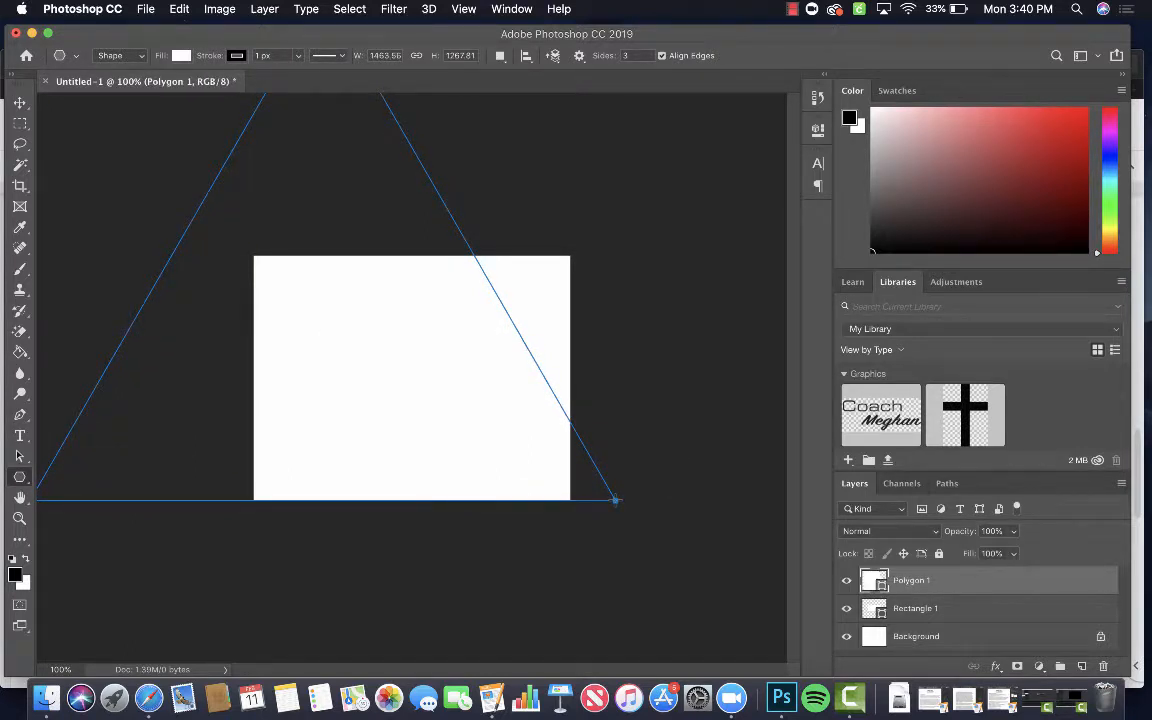
Scale the triangle to about 29% width and 15% height, resting its base on the rectangle's top edge with its tip at the canvas edge
{"action": "left_click", "coordinate": [20, 104]}
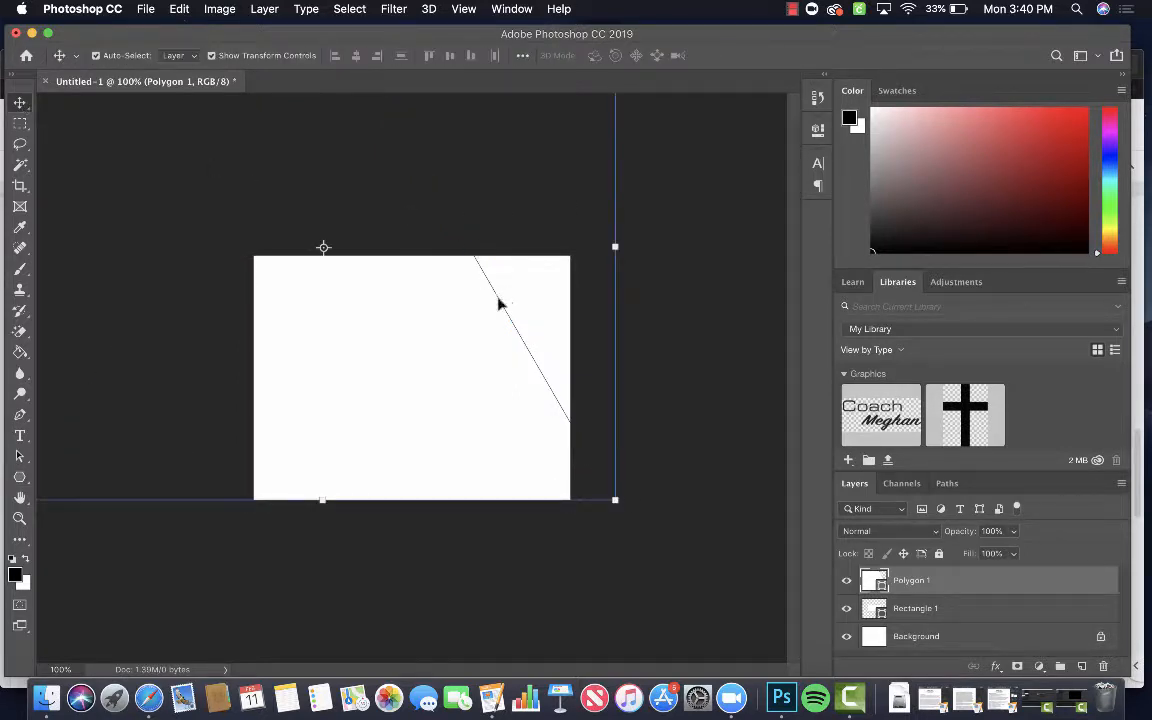
{"action": "left_click_drag", "start_coordinate": [500, 303], "coordinate": [600, 376]}
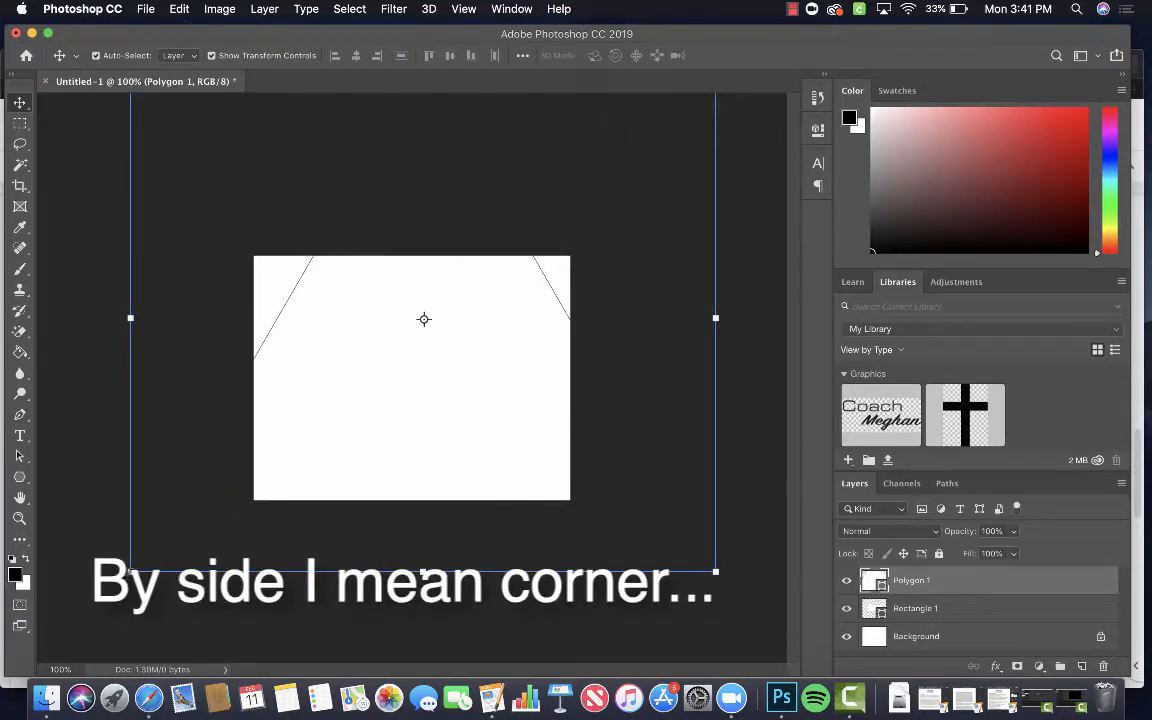
{"action": "left_click_drag", "start_coordinate": [130, 571], "coordinate": [615, 259]}
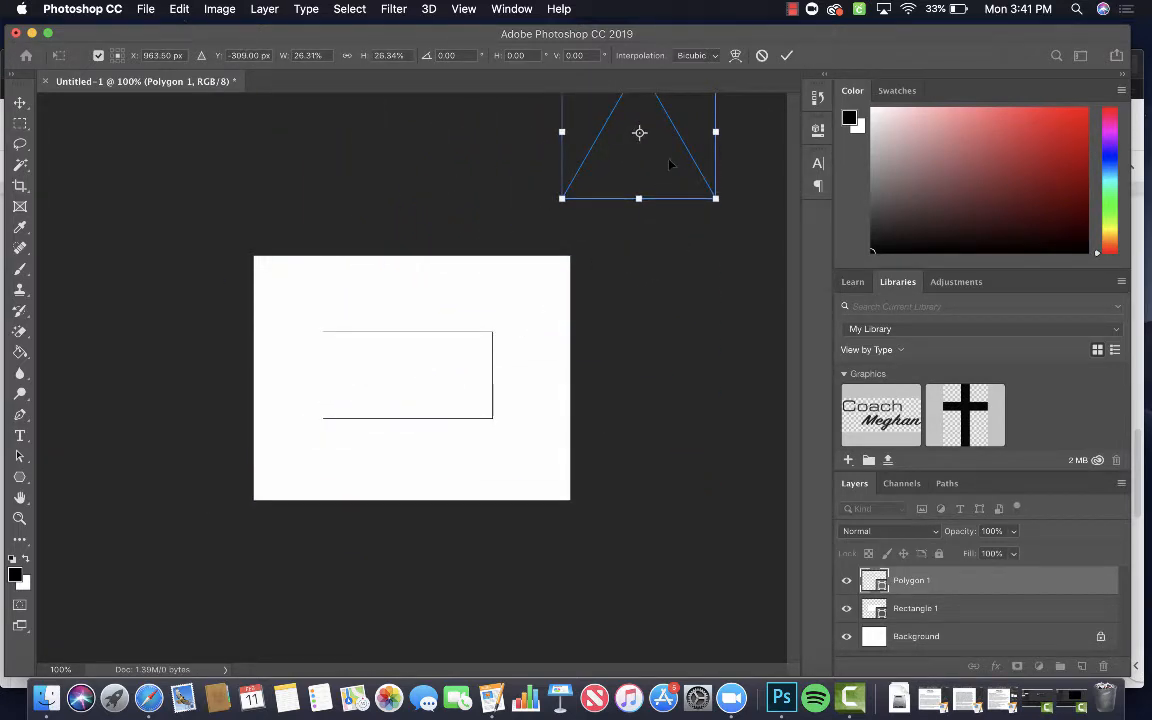
{"action": "left_click_drag", "start_coordinate": [670, 163], "coordinate": [434, 296]}
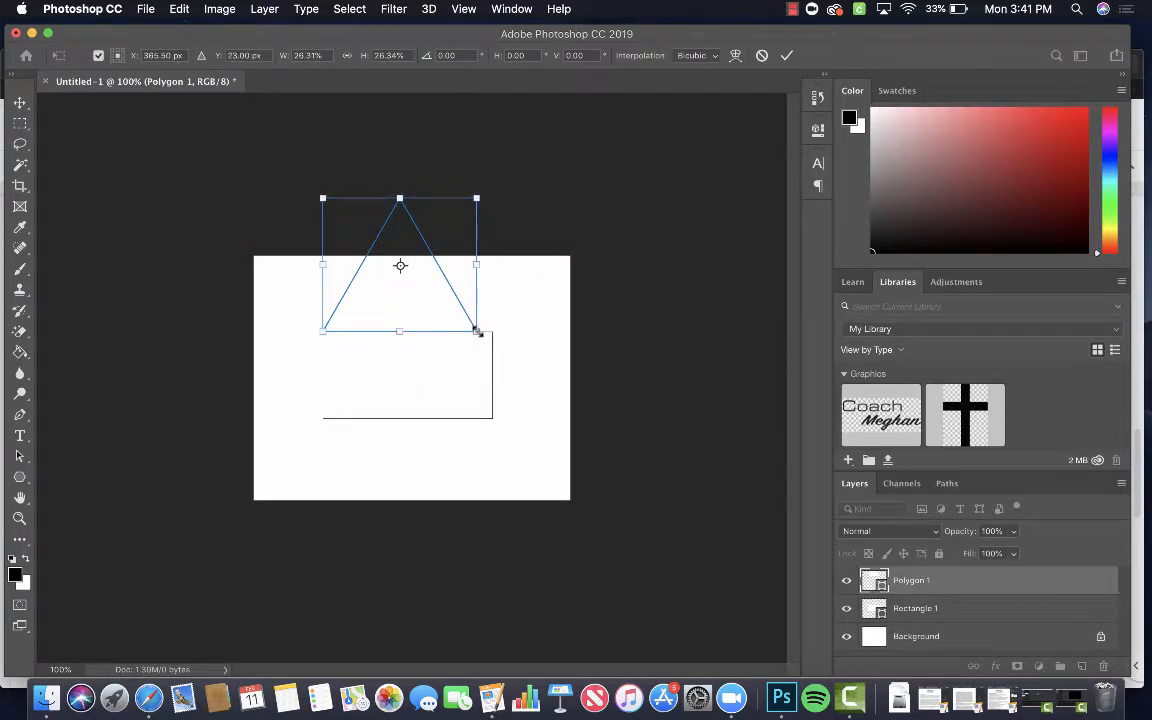
{"action": "left_click_drag", "start_coordinate": [476, 331], "coordinate": [489, 330]}
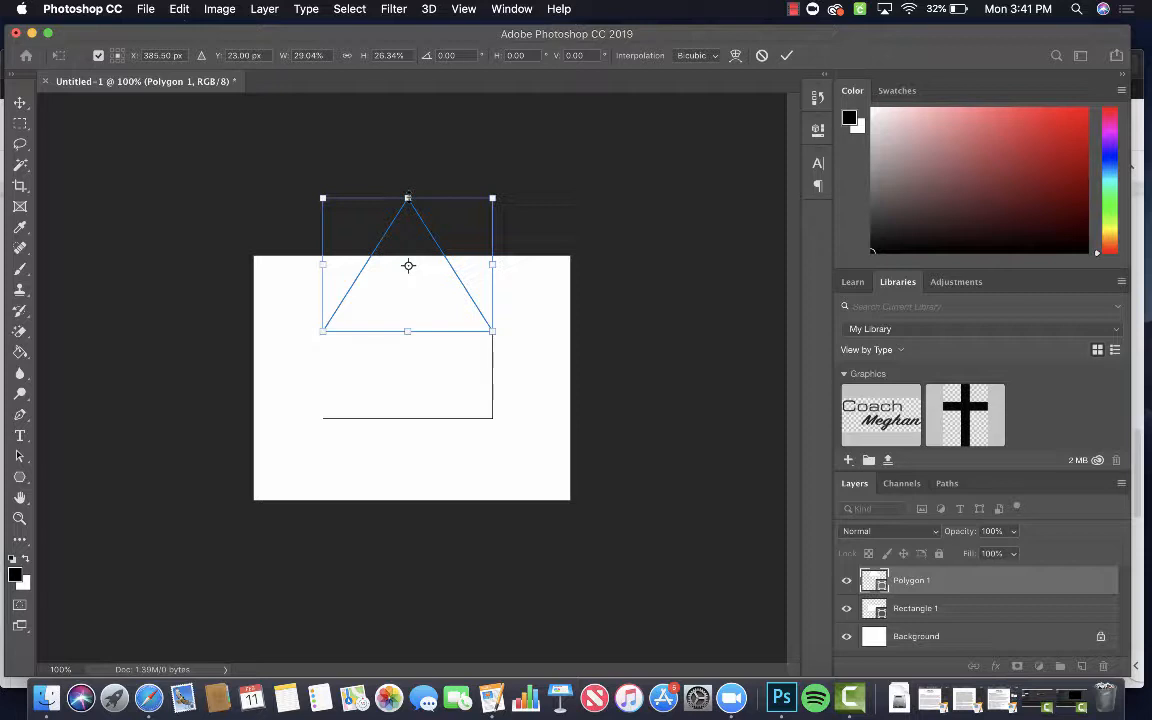
{"action": "left_click_drag", "start_coordinate": [407, 198], "coordinate": [407, 257]}
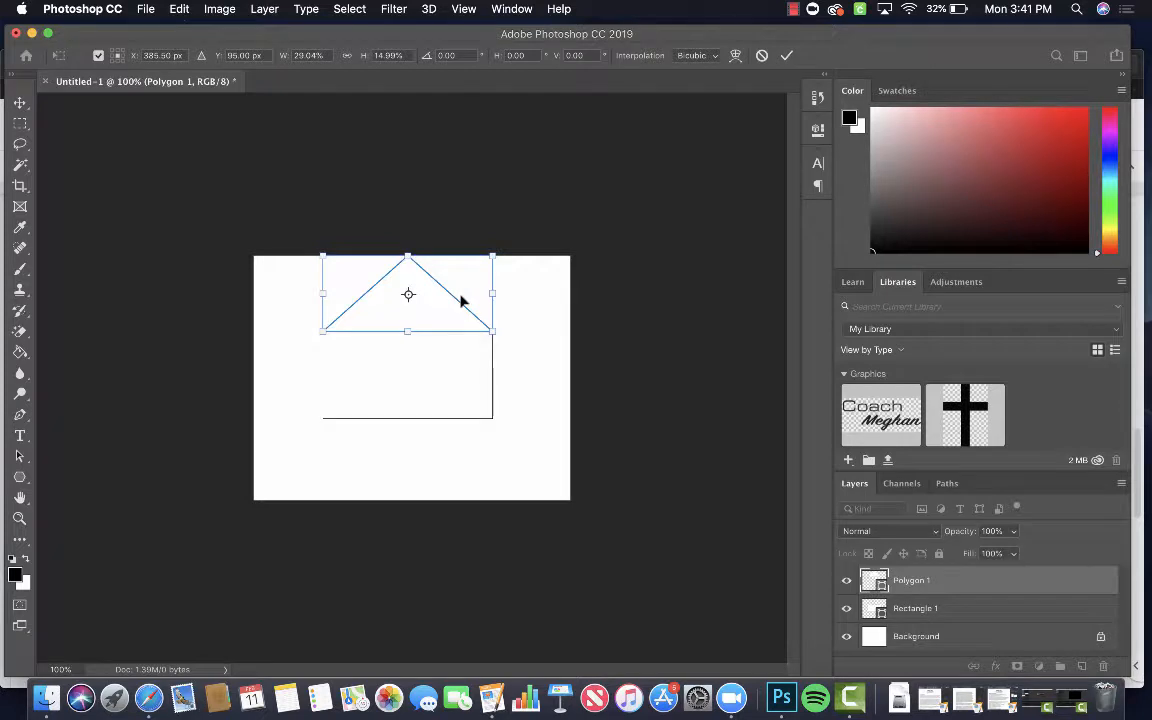
Duplicate the triangle layer and flip the copy to point downward from the rectangle's bottom edge to the canvas's lower edge
{"action": "right_click", "coordinate": [912, 585]}
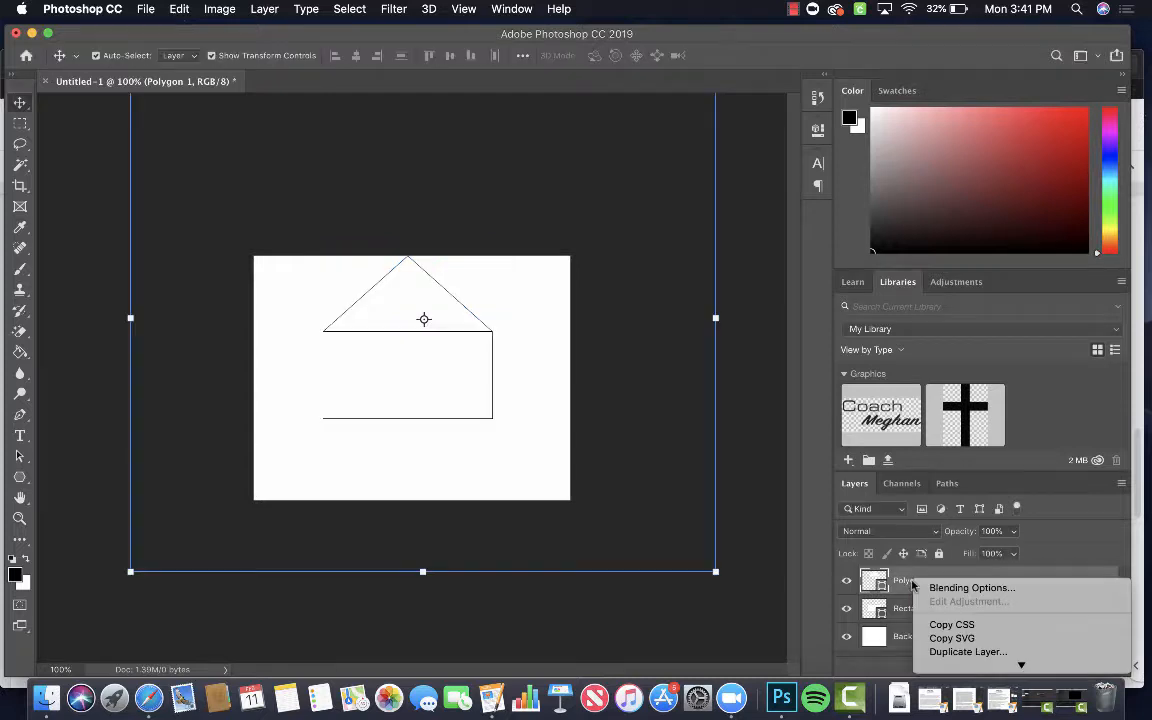
{"action": "left_click", "coordinate": [955, 651]}
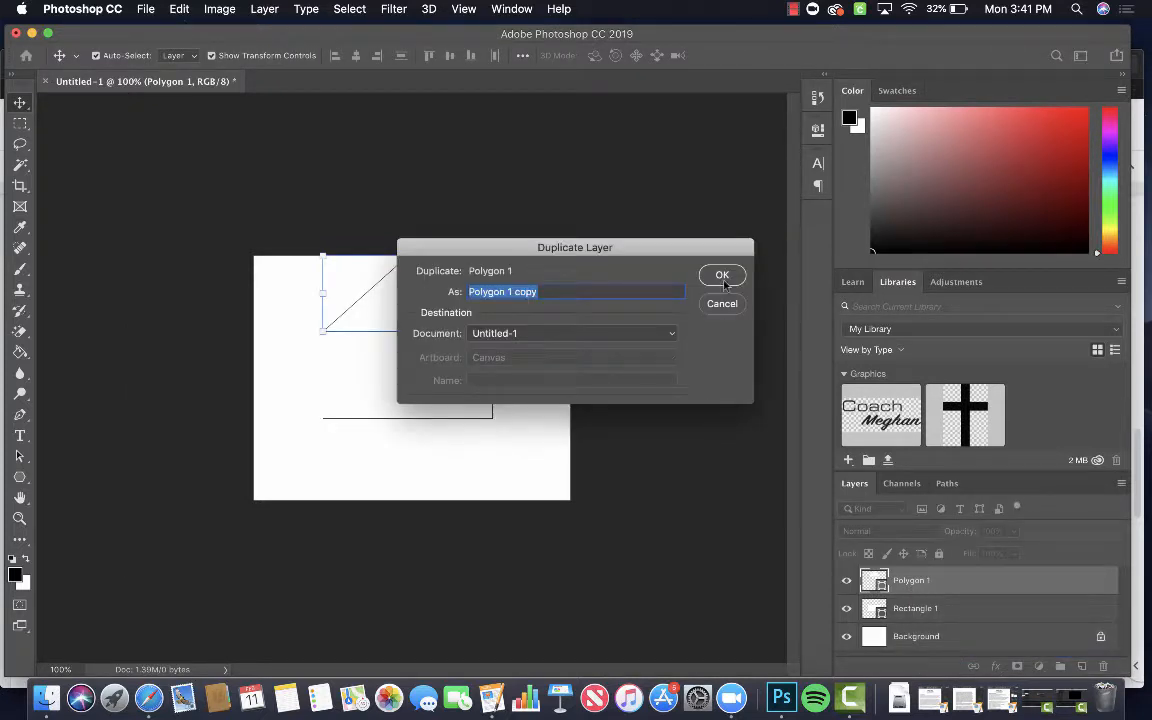
{"action": "left_click", "coordinate": [724, 283]}
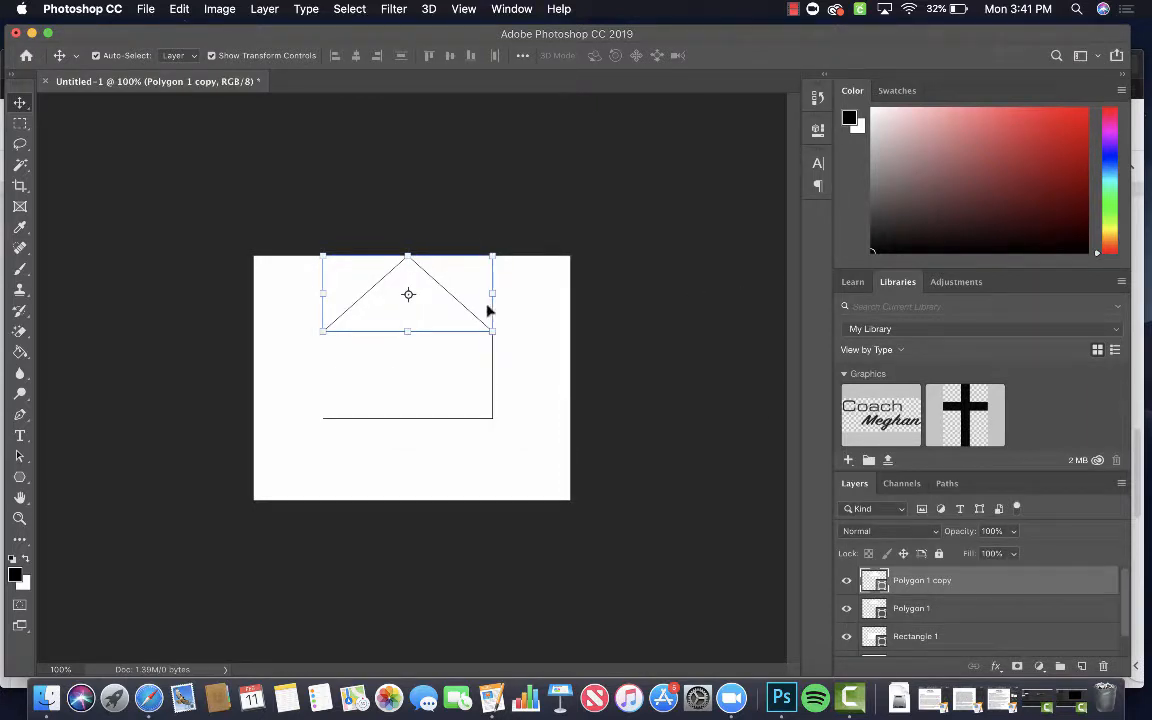
{"action": "left_click_drag", "start_coordinate": [440, 301], "coordinate": [437, 389]}
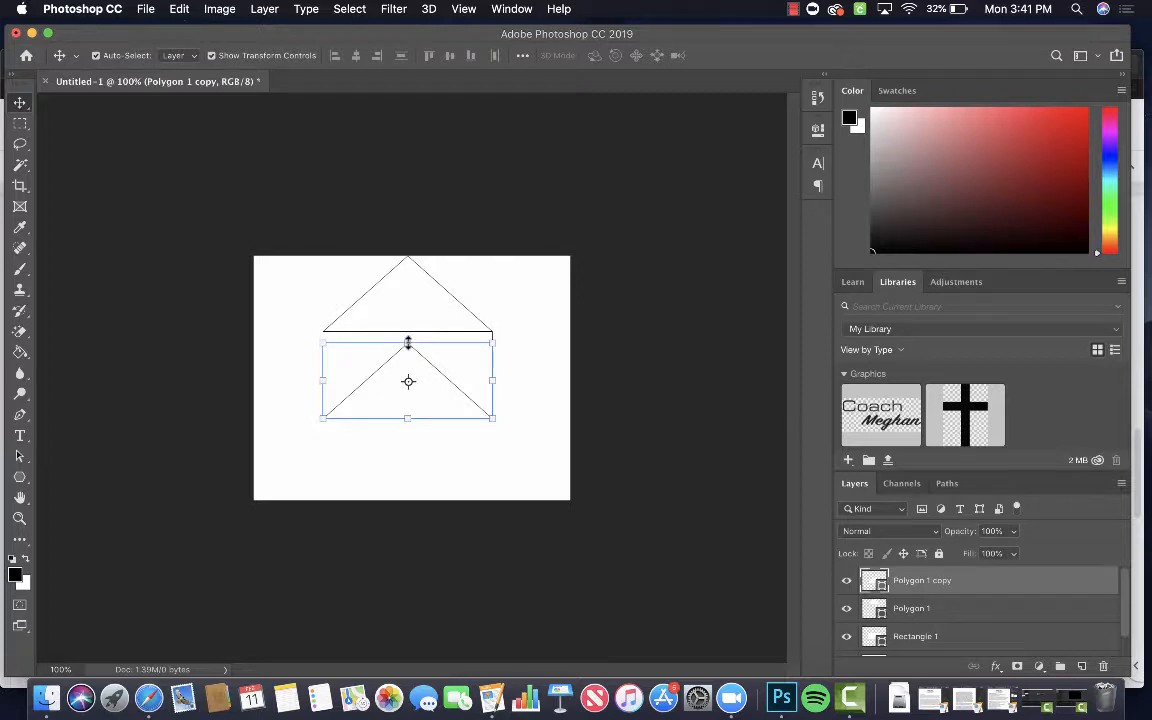
{"action": "left_click_drag", "start_coordinate": [407, 343], "coordinate": [402, 494]}
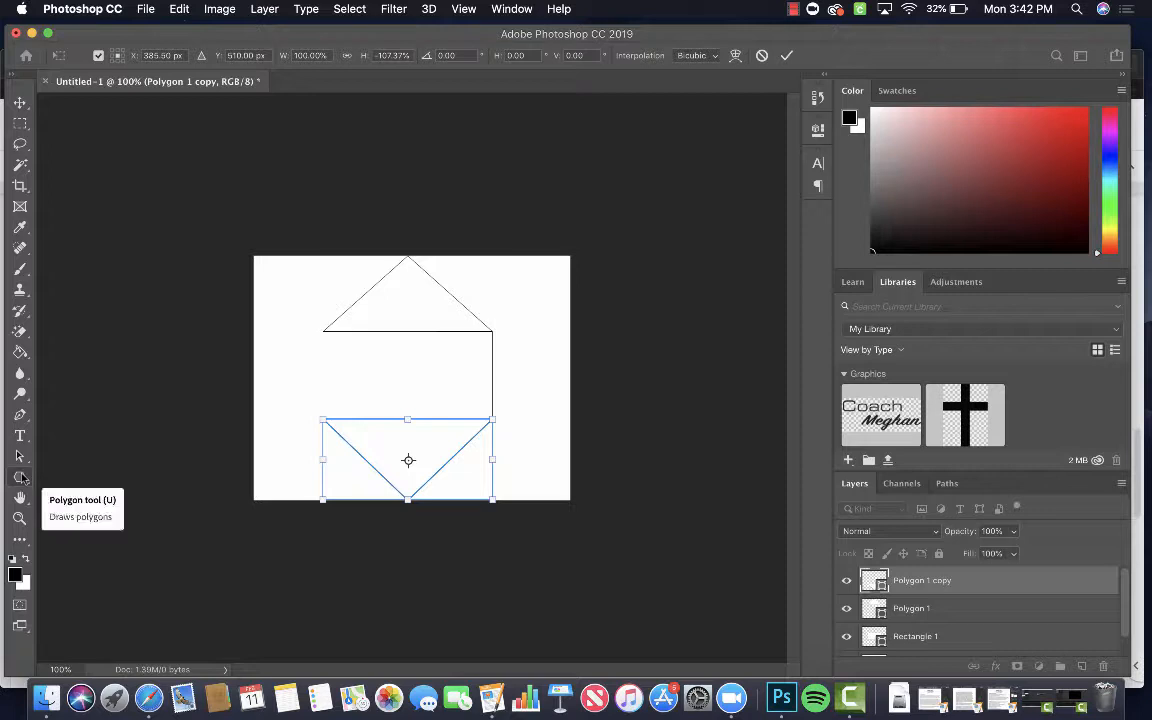
{"action": "key", "text": "Return"}
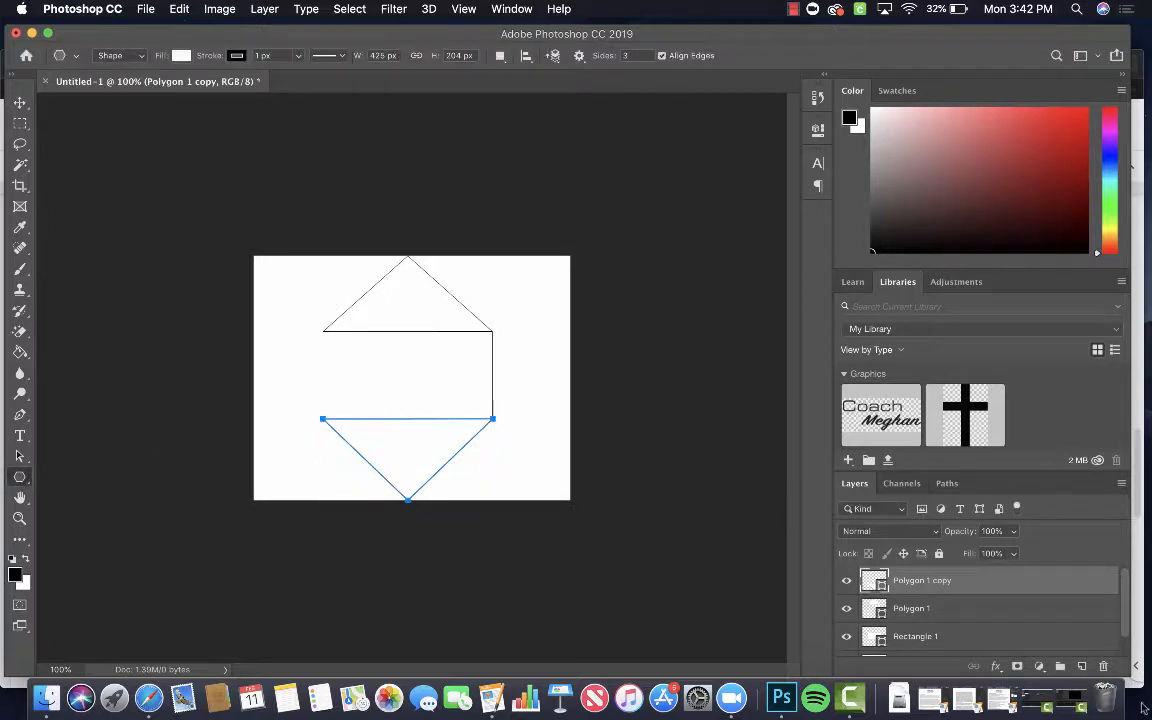
{"action": "left_click", "coordinate": [1082, 666]}
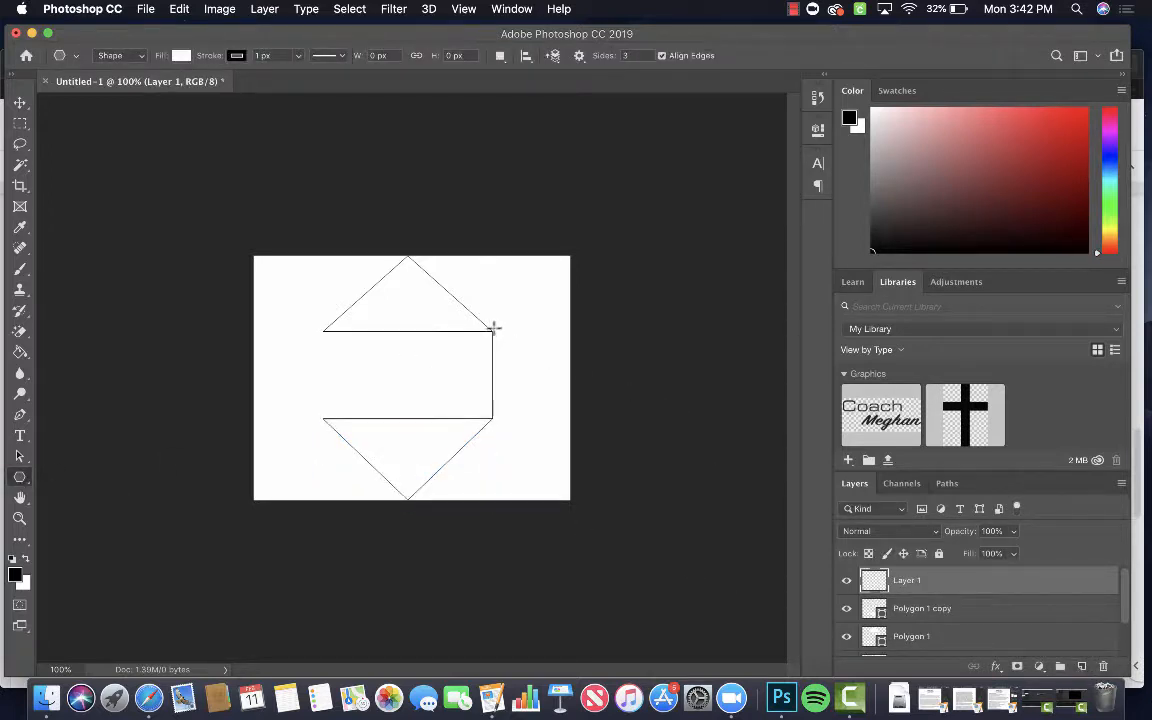
{"action": "left_click_drag", "start_coordinate": [490, 330], "coordinate": [368, 519]}
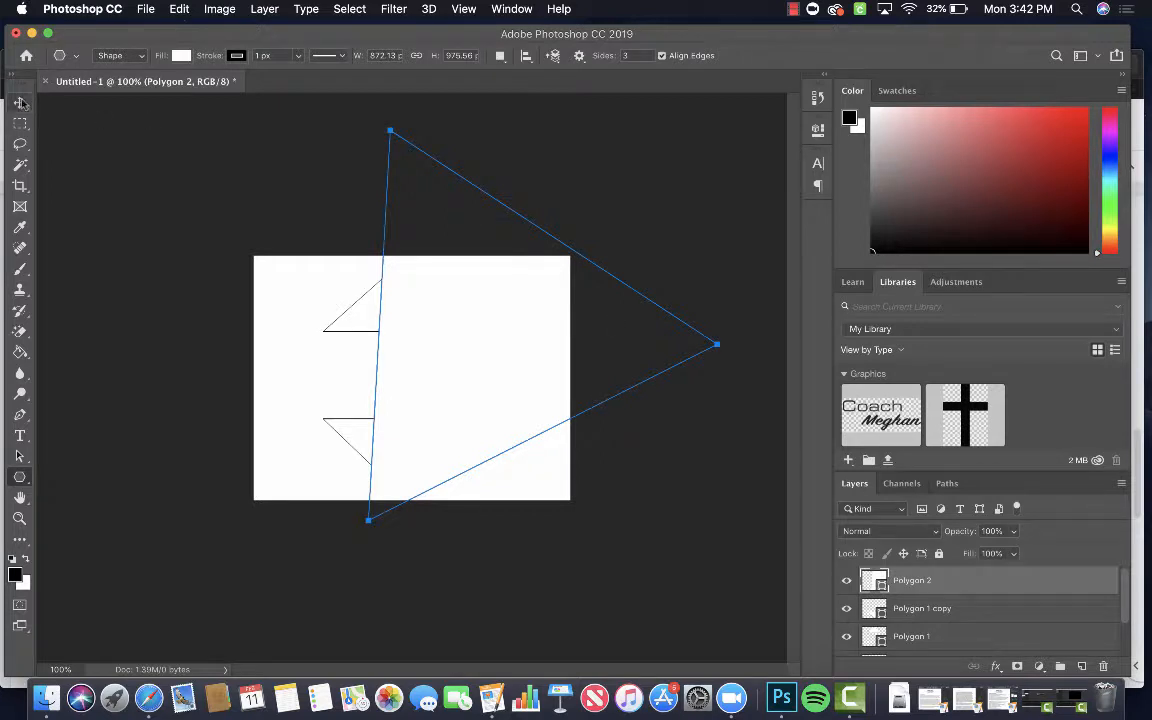
{"action": "key", "text": "super+z"}
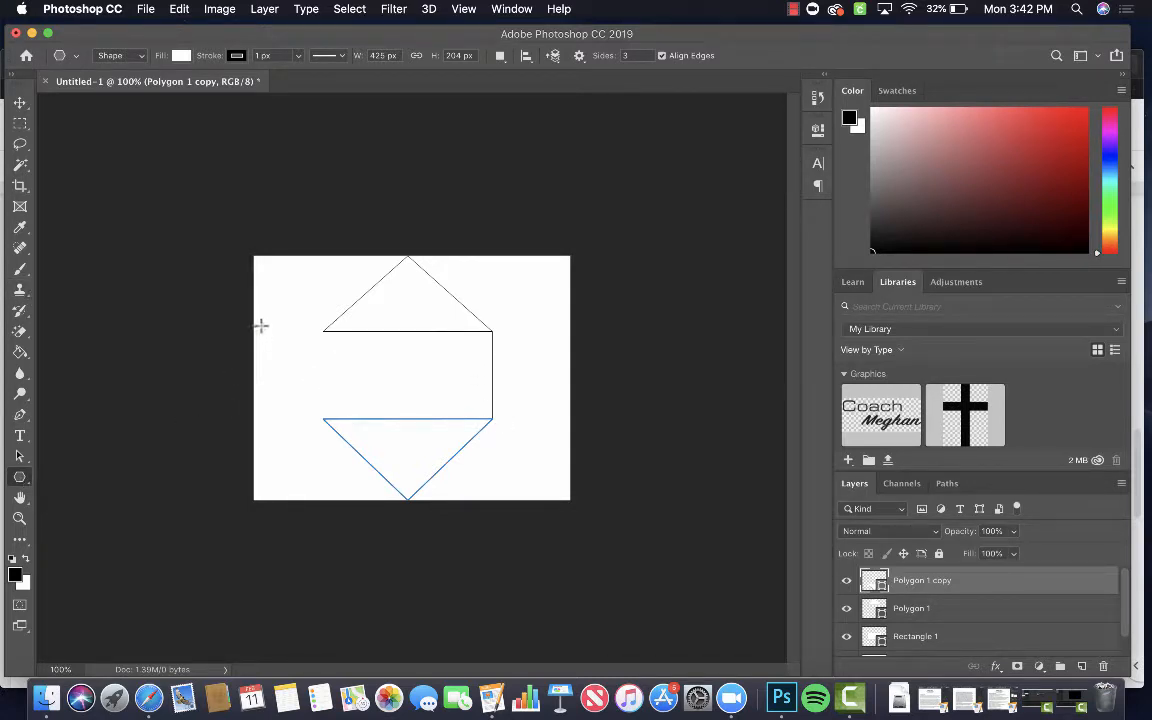
Draw a triangle about 397 px wide and 345 px high, and move it to the rectangle's right side
{"action": "left_click_drag", "start_coordinate": [261, 325], "coordinate": [181, 372]}
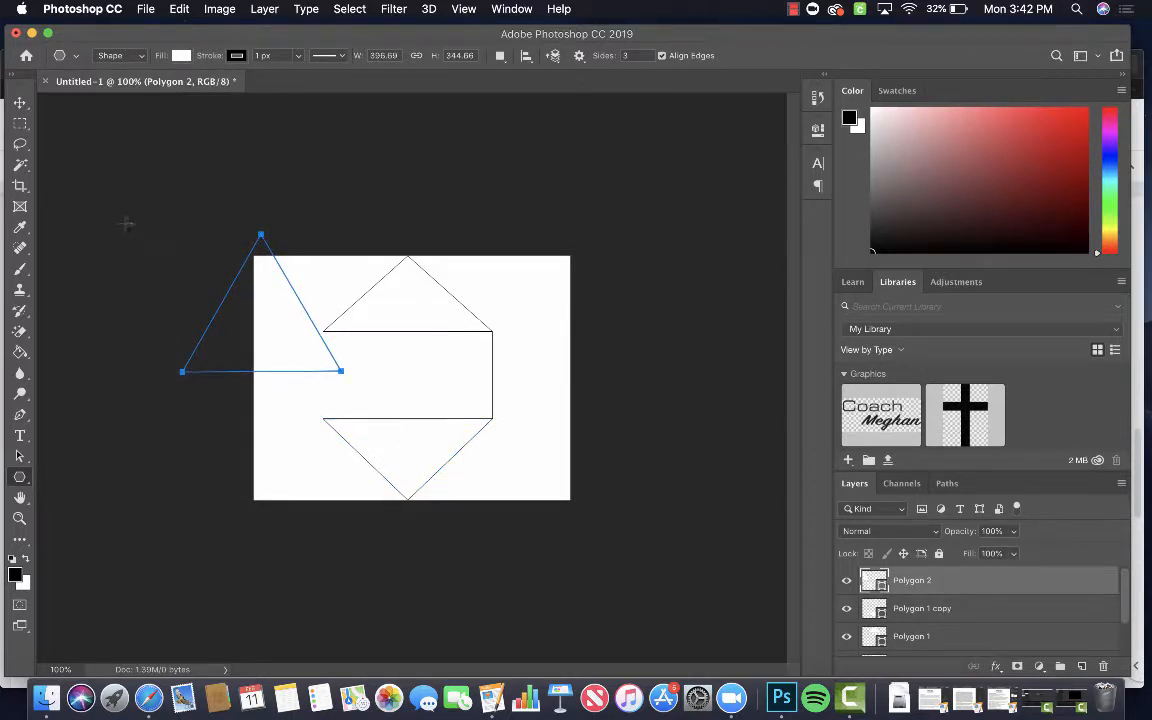
{"action": "left_click", "coordinate": [21, 104]}
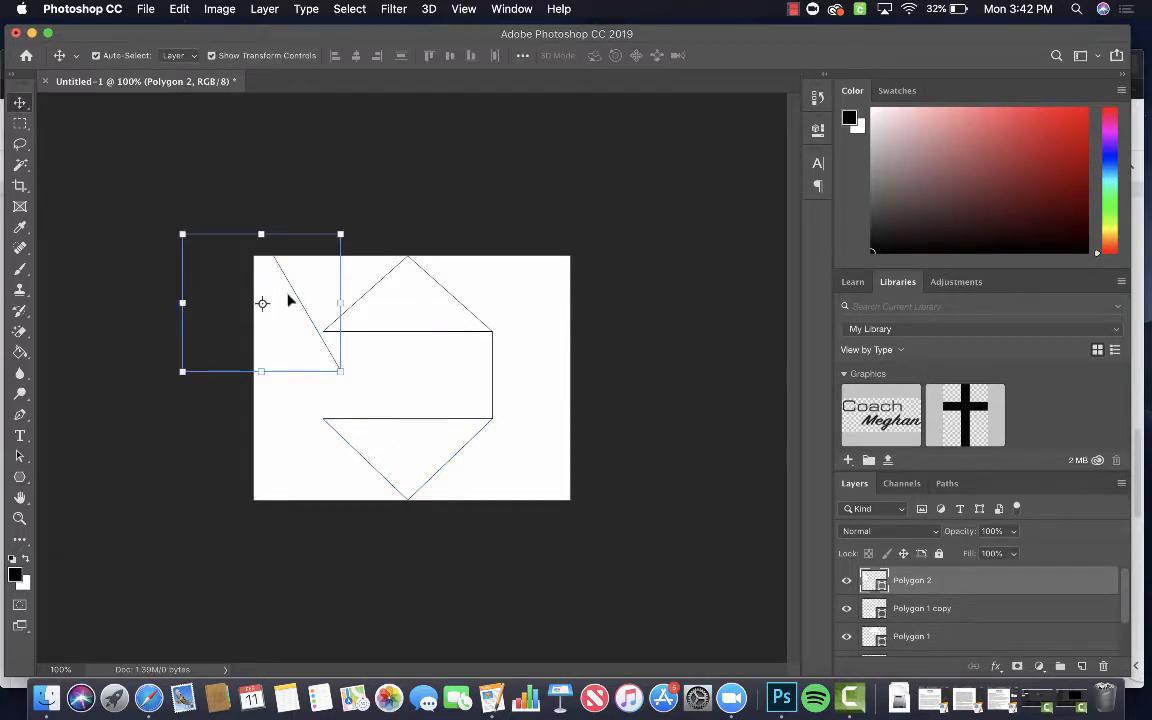
{"action": "left_click_drag", "start_coordinate": [290, 301], "coordinate": [586, 327]}
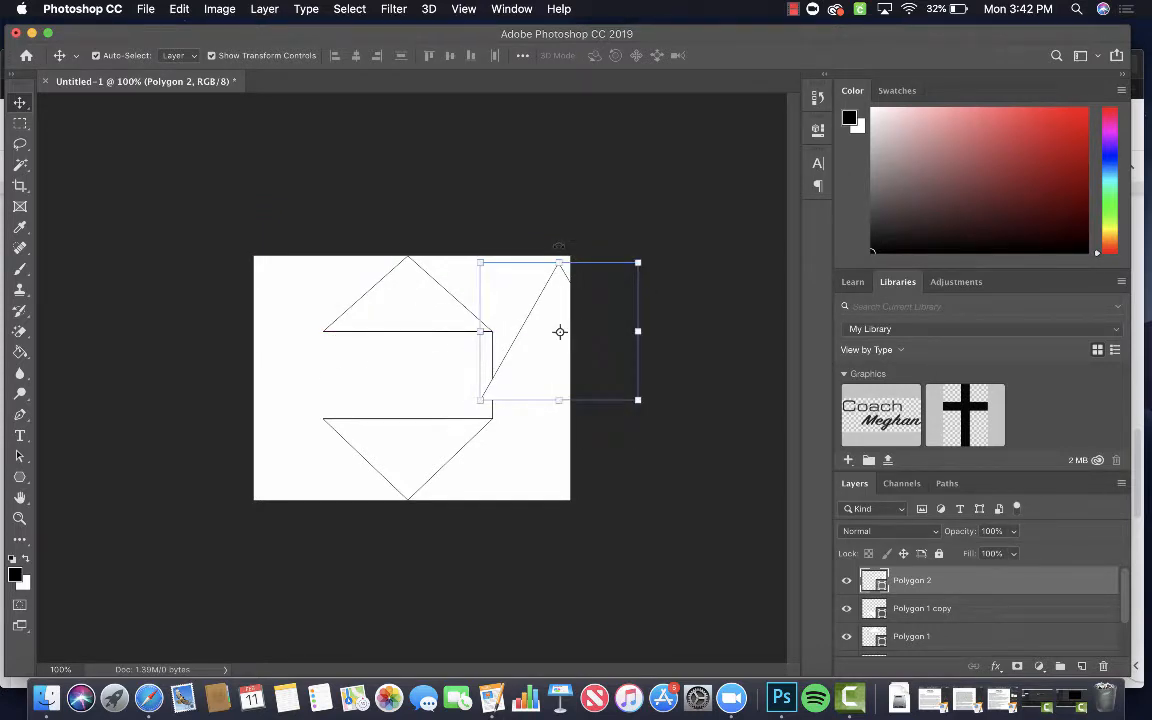
Rotate the new triangle about 90.55° to point right, with its base lined up on the rectangle's right edge
{"action": "key", "text": "super+t"}
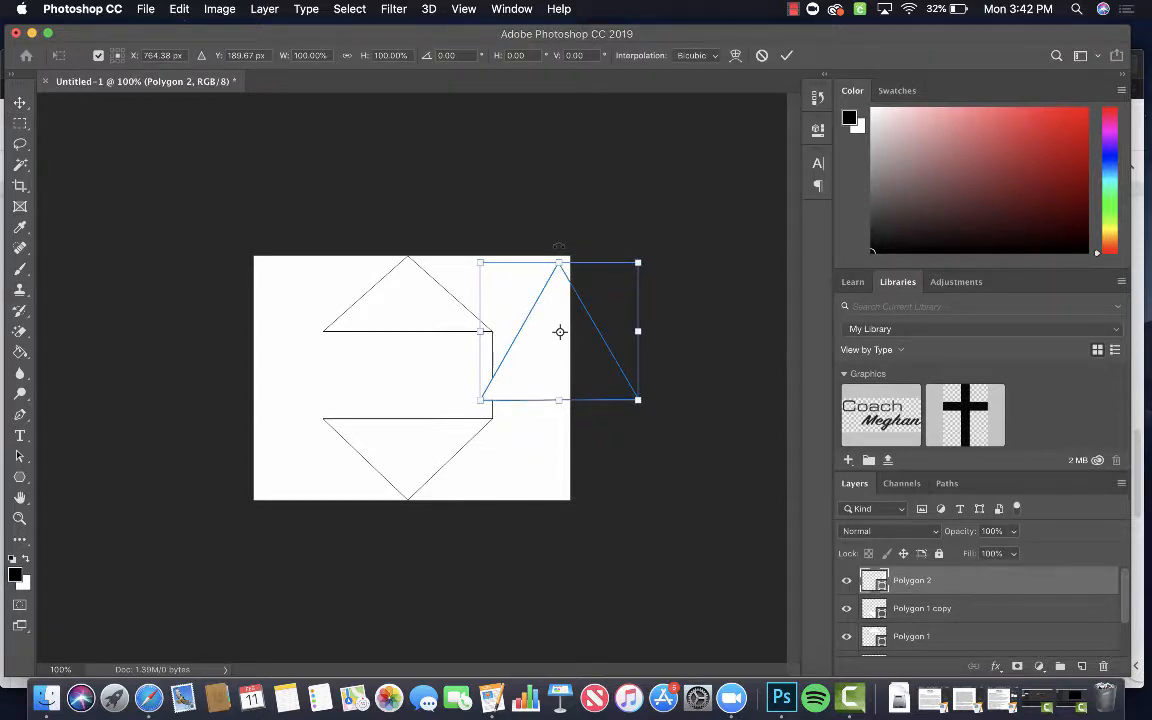
{"action": "left_click_drag", "start_coordinate": [559, 246], "coordinate": [638, 312]}
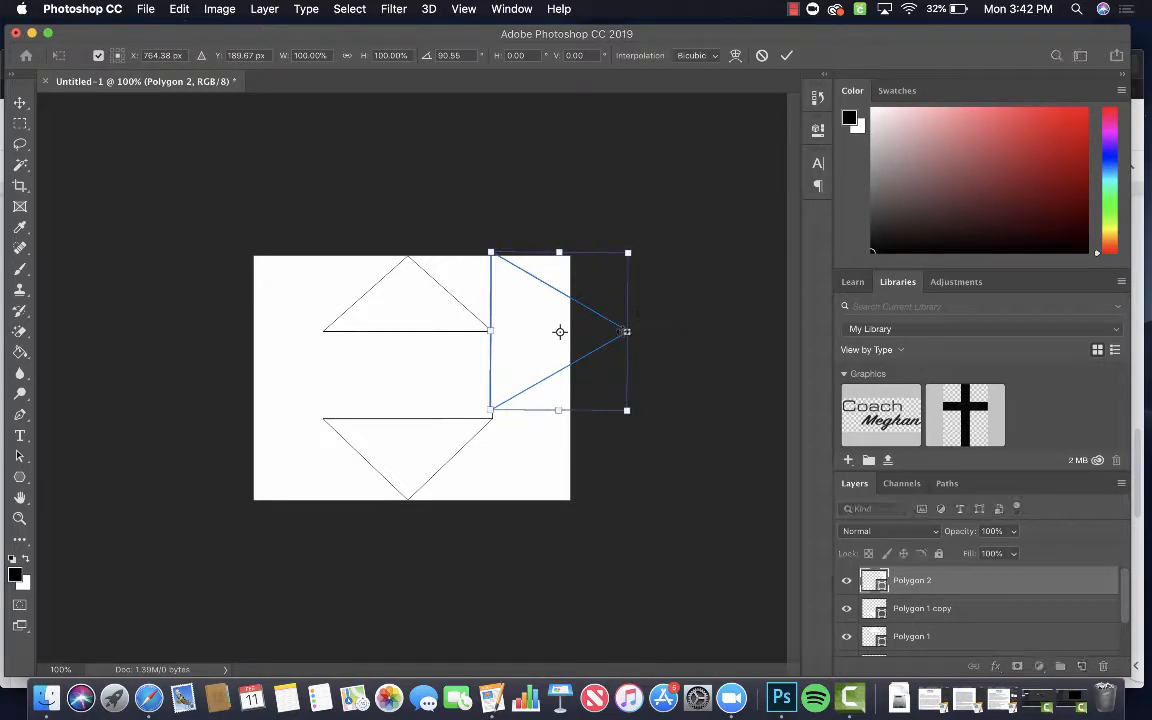
{"action": "left_click_drag", "start_coordinate": [580, 344], "coordinate": [581, 363]}
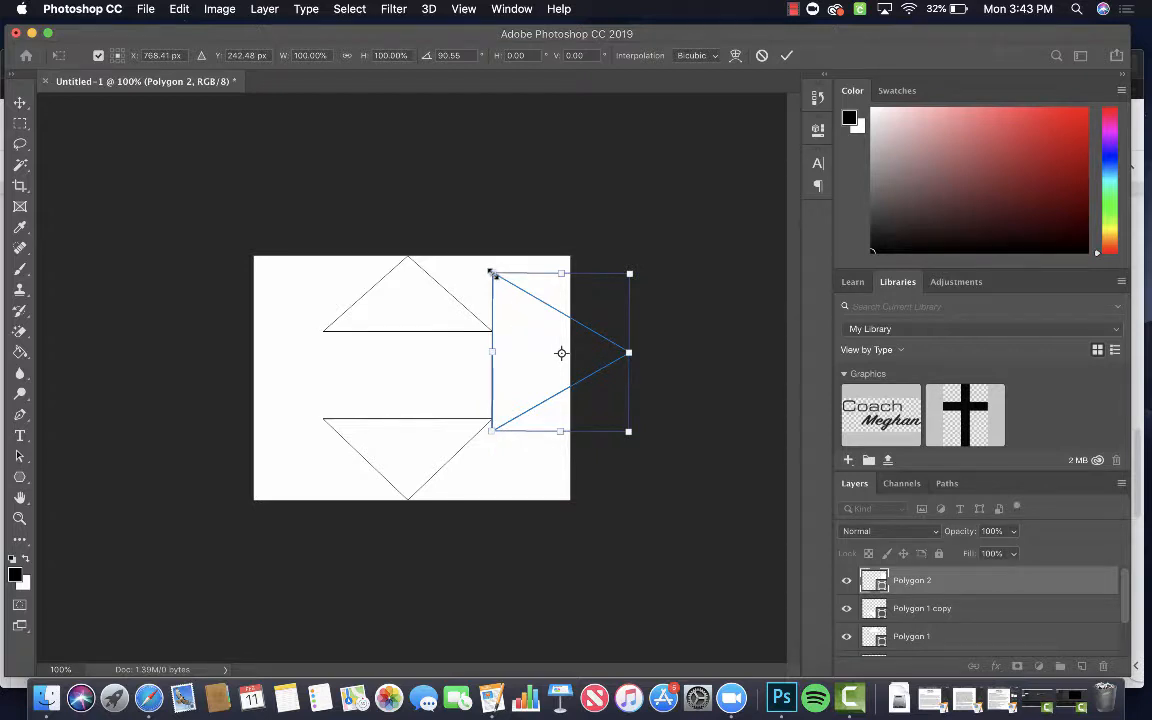
{"action": "left_click", "coordinate": [787, 56]}
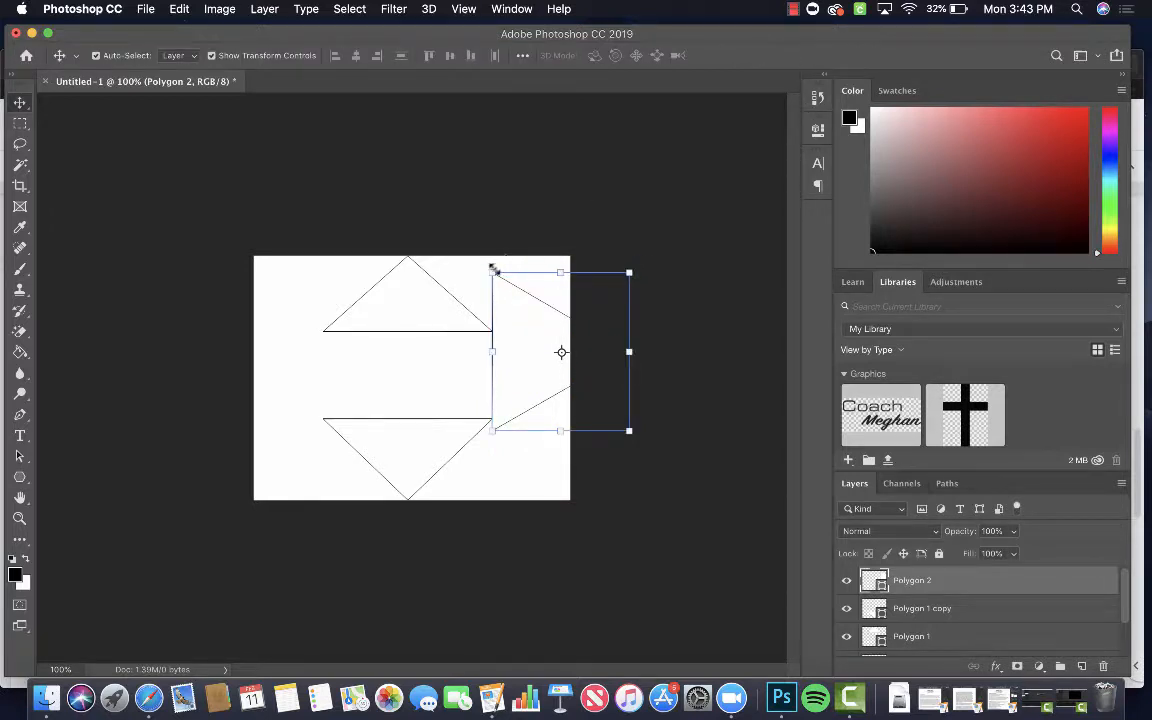
Scale the right triangle to about 56% width and 55% height, fitting it between the rectangle's right corners and the canvas edge
{"action": "left_click_drag", "start_coordinate": [492, 268], "coordinate": [489, 331]}
{"action": "left_click_drag", "start_coordinate": [492, 431], "coordinate": [494, 424]}
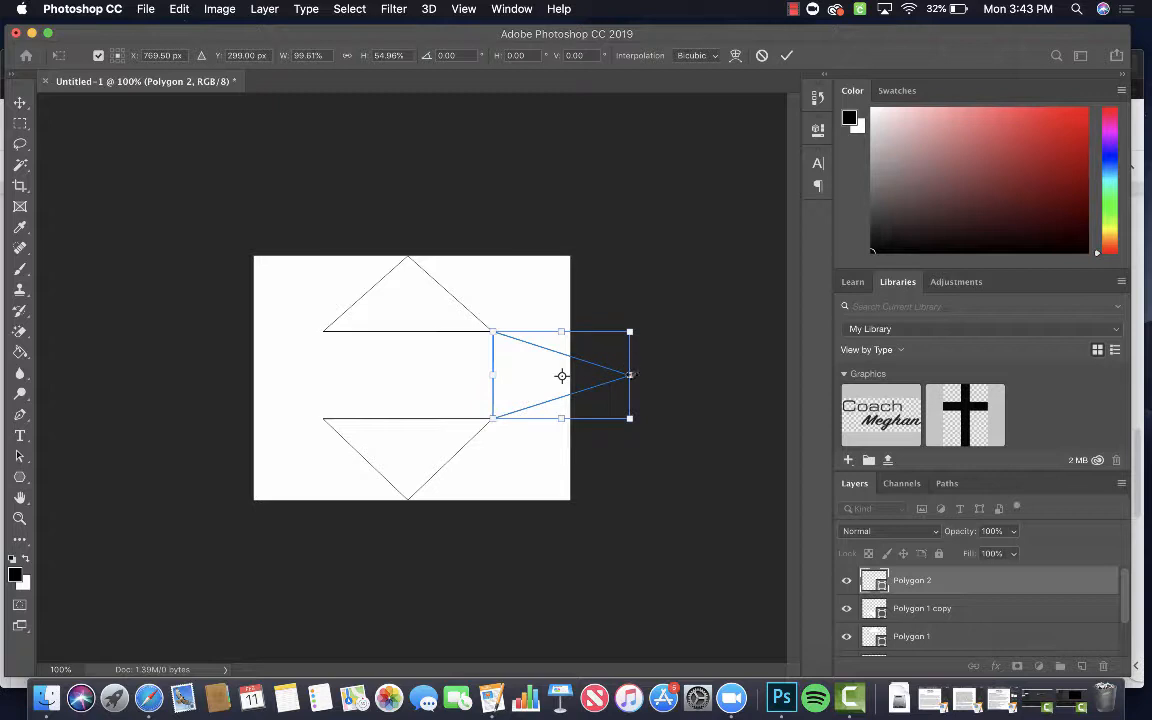
{"action": "left_click_drag", "start_coordinate": [630, 375], "coordinate": [572, 379]}
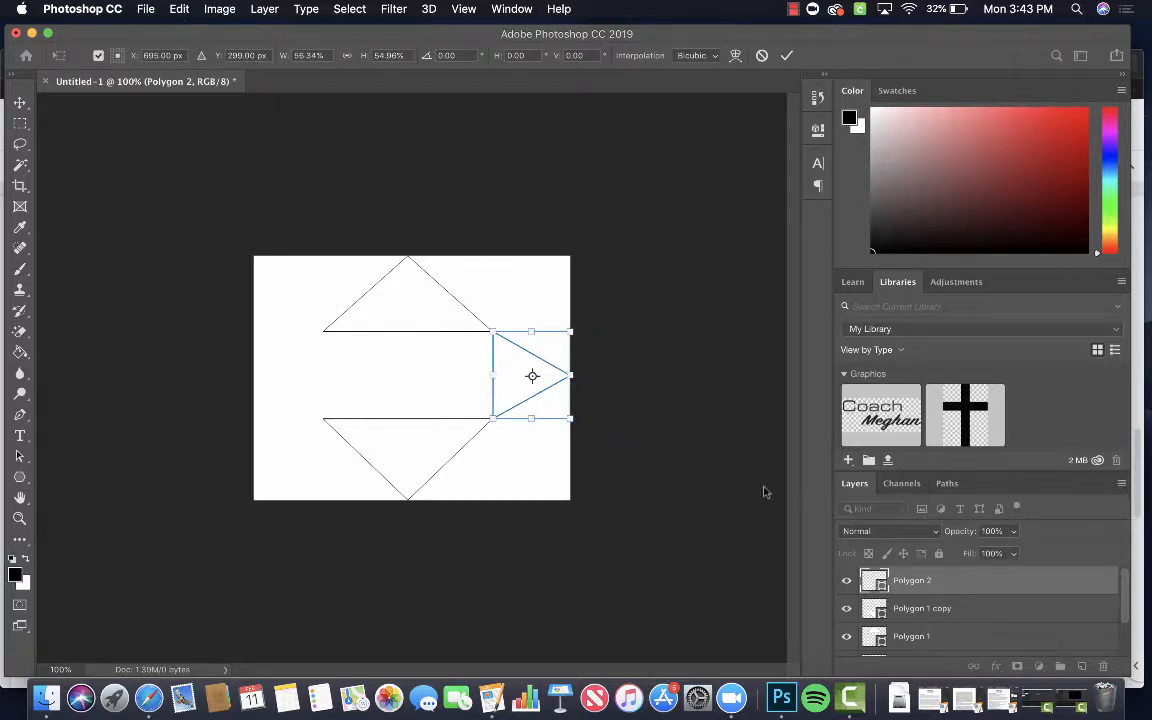
Duplicate the right triangle's layer and flip the copy onto the rectangle's left edge, aligned with its corners and the canvas edge
{"action": "right_click", "coordinate": [900, 580]}
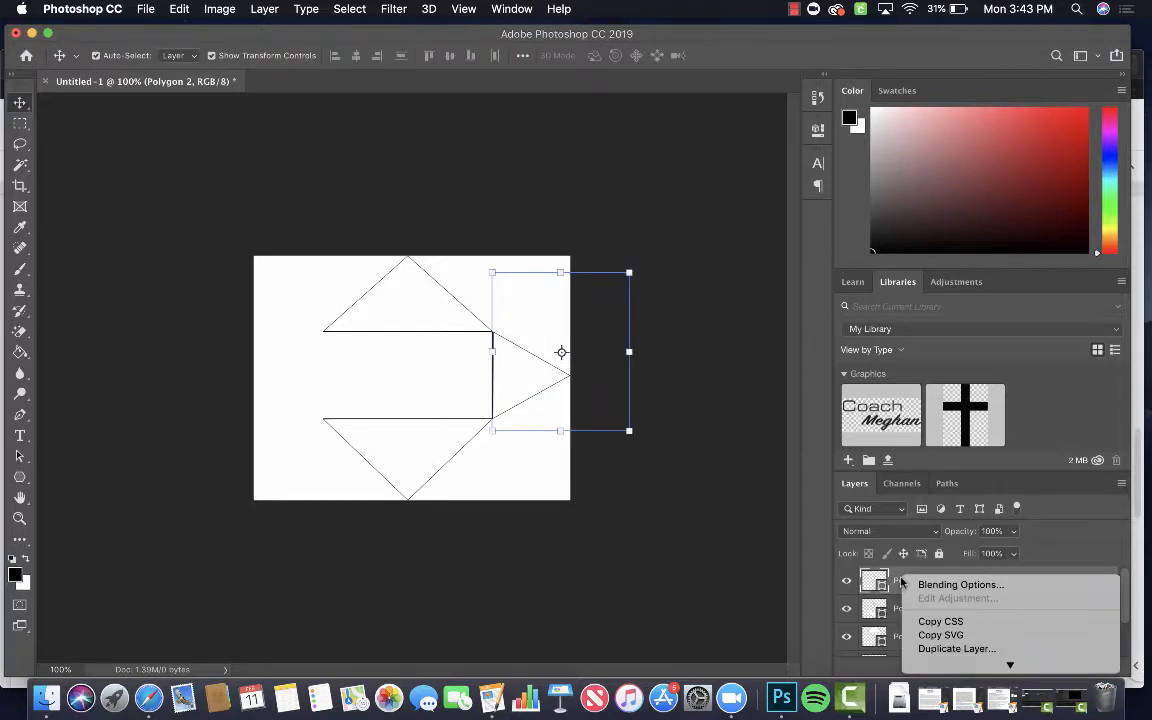
{"action": "left_click", "coordinate": [945, 648]}
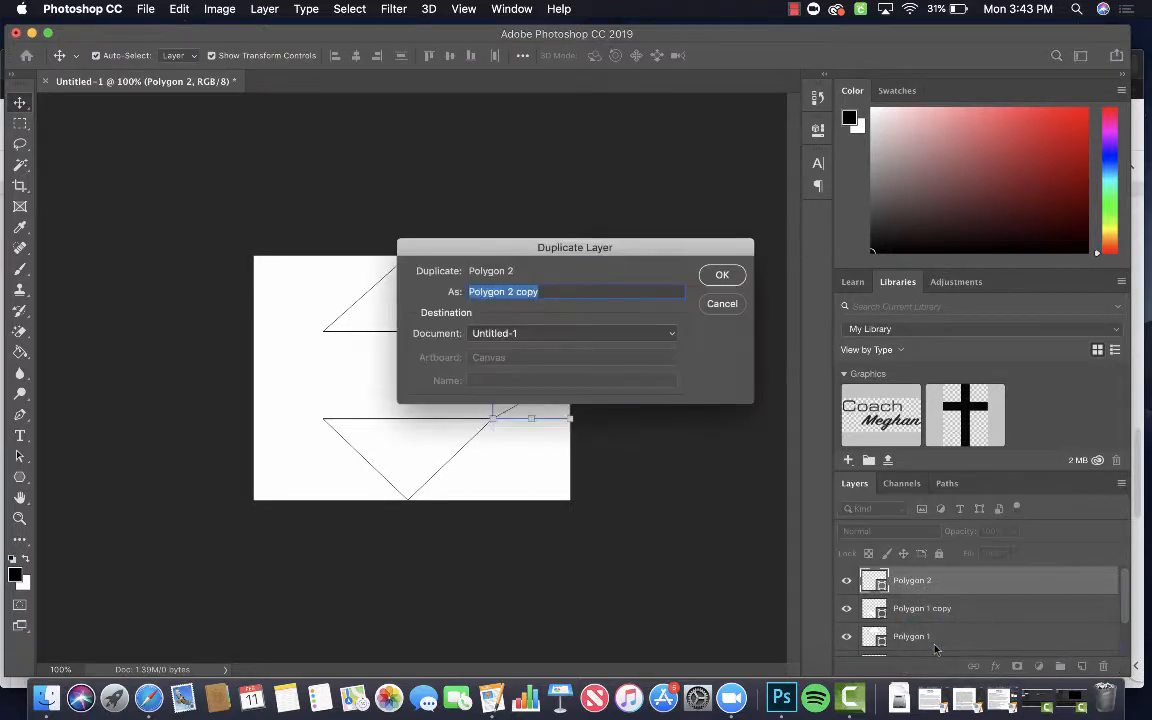
{"action": "left_click", "coordinate": [714, 281]}
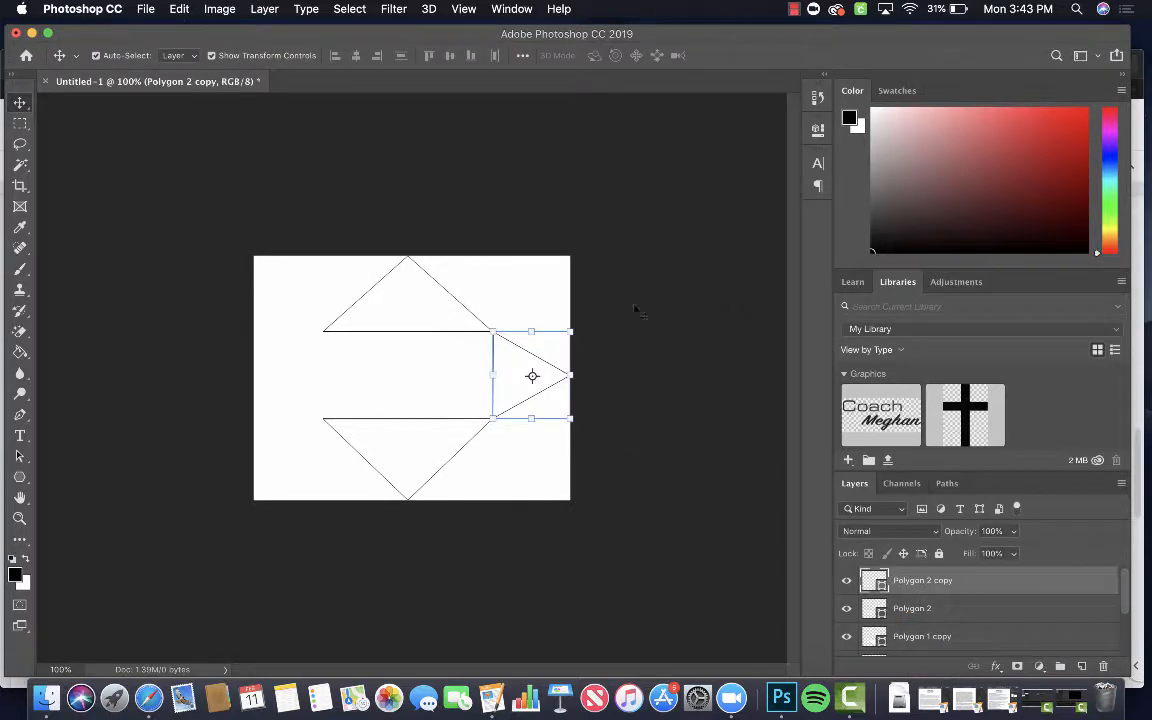
{"action": "left_click_drag", "start_coordinate": [514, 386], "coordinate": [256, 378]}
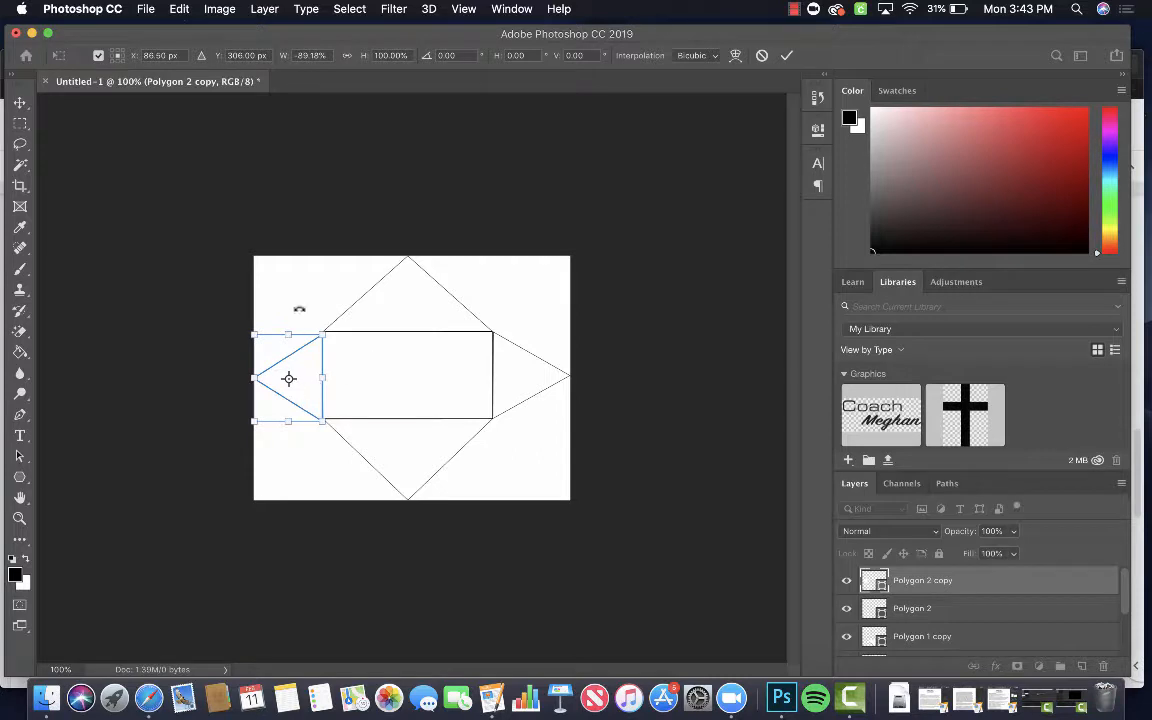
{"action": "left_click", "coordinate": [20, 102]}
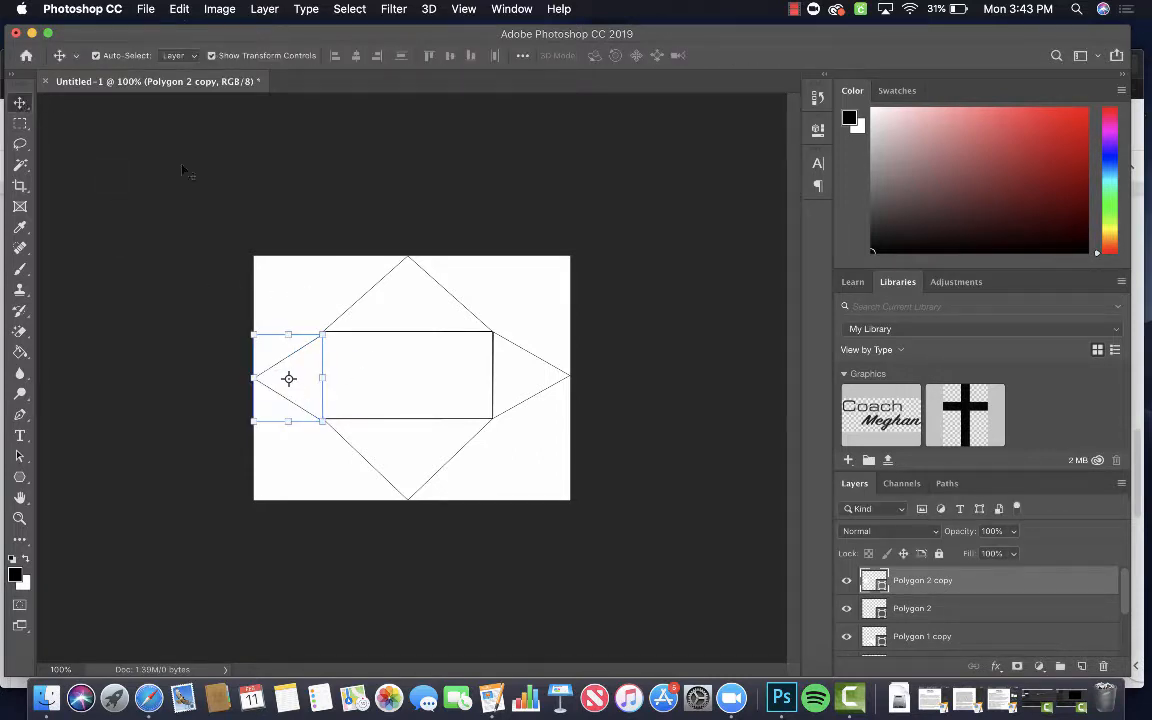
{"action": "left_click", "coordinate": [310, 370]}
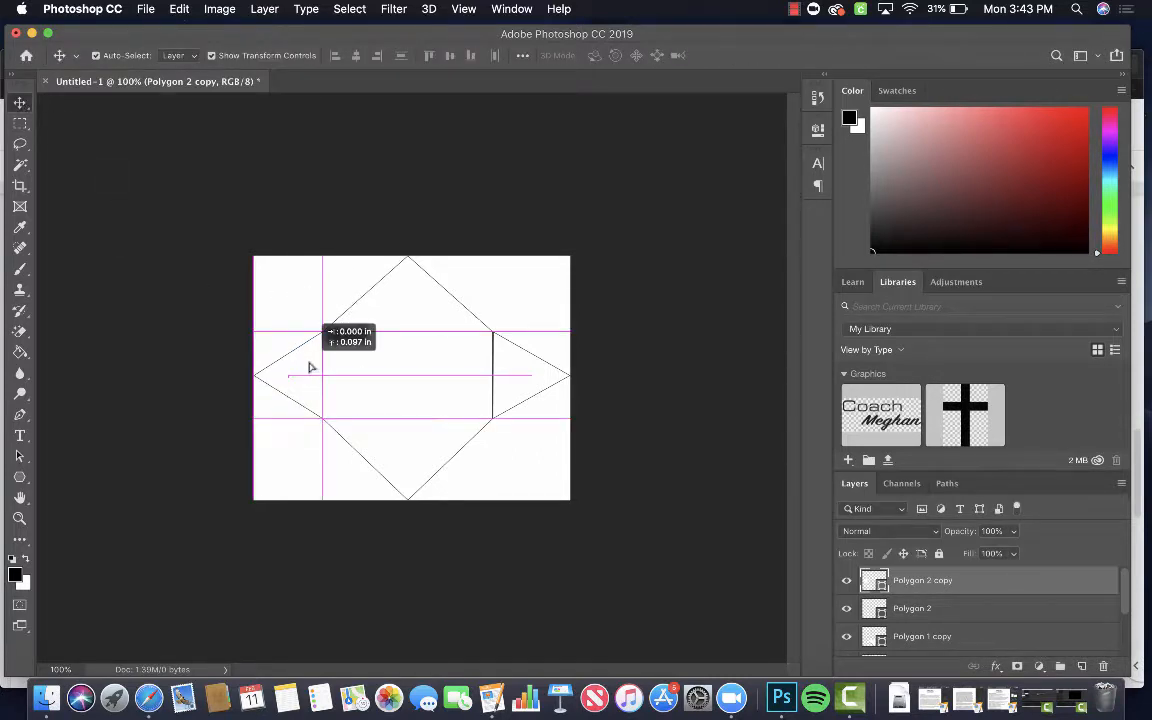
{"action": "left_click", "coordinate": [500, 305]}
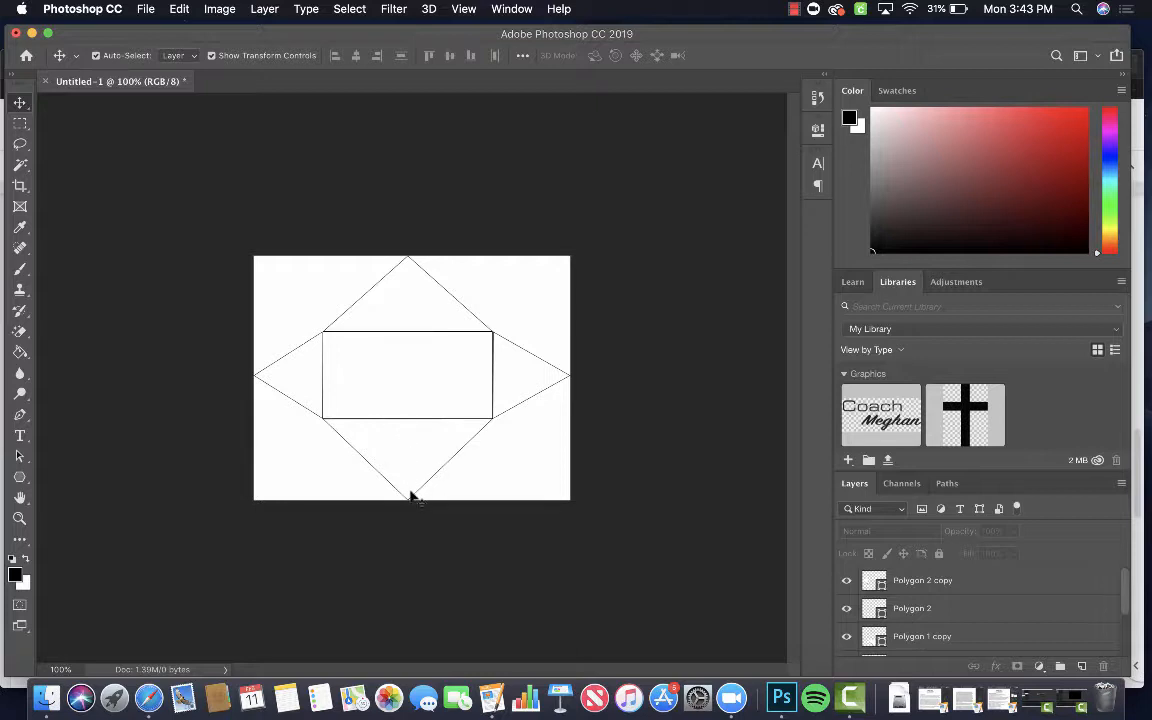
{"action": "left_click", "coordinate": [530, 378]}
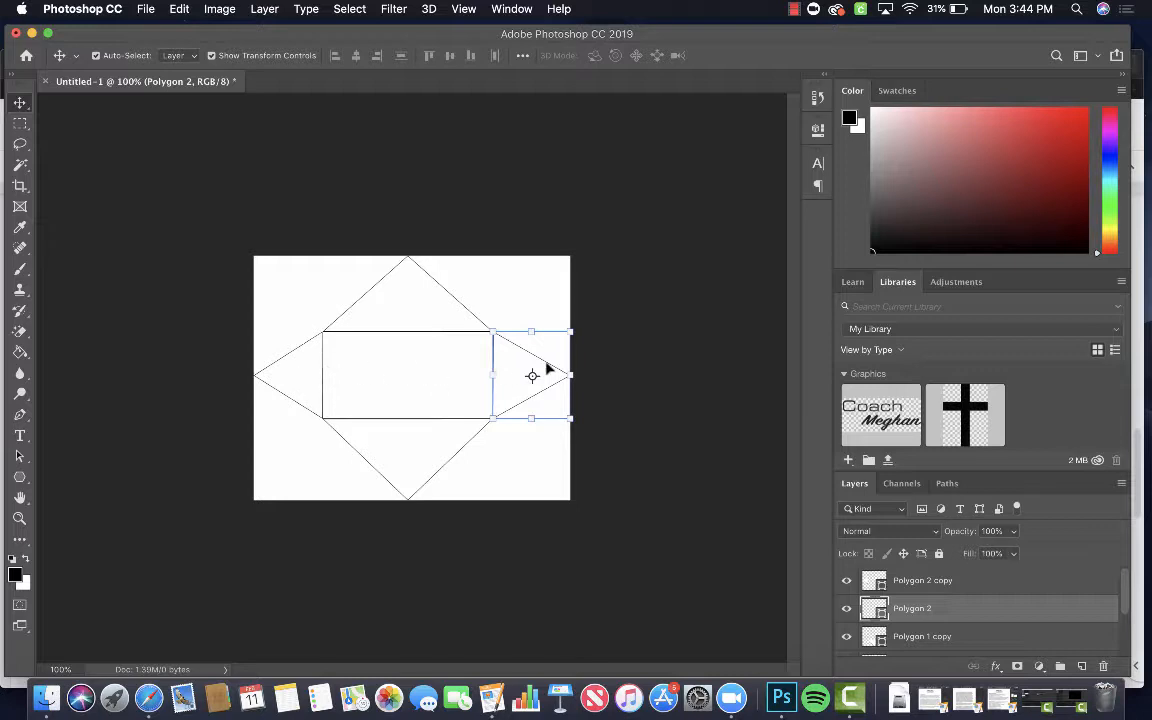
{"action": "left_click", "coordinate": [641, 394]}
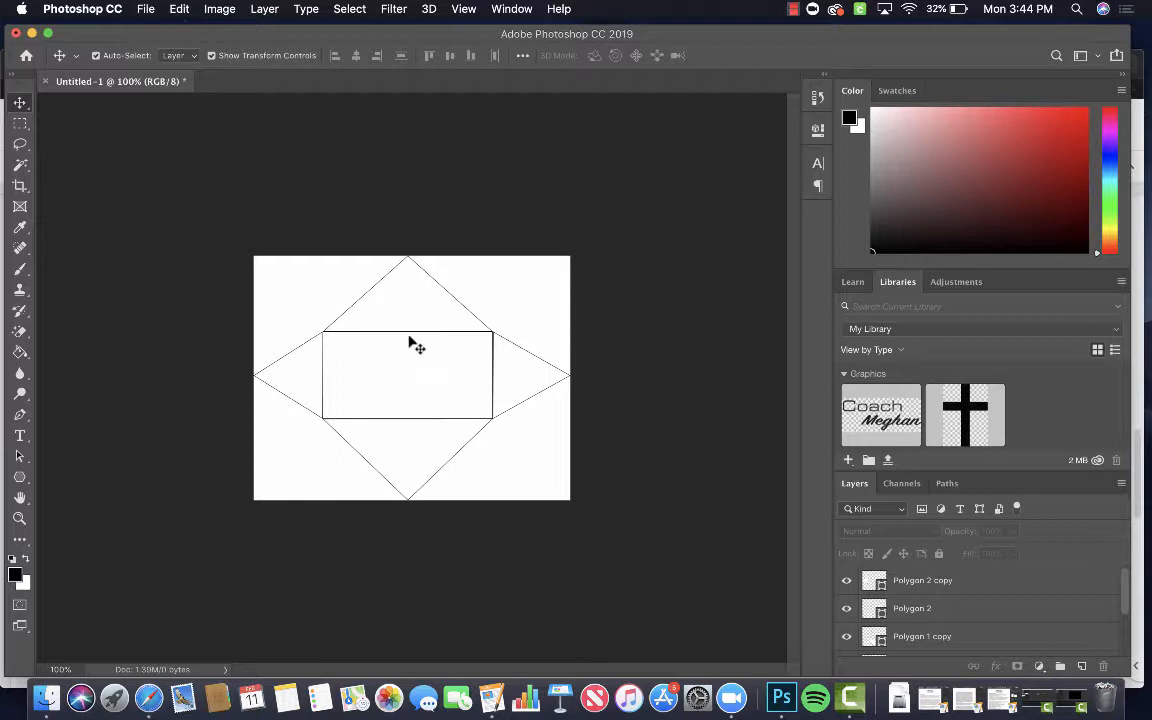
Switch to the Paint Bucket tool and rasterize the Polygon 2 and Polygon 2 copy layers
{"action": "left_click", "coordinate": [523, 376]}
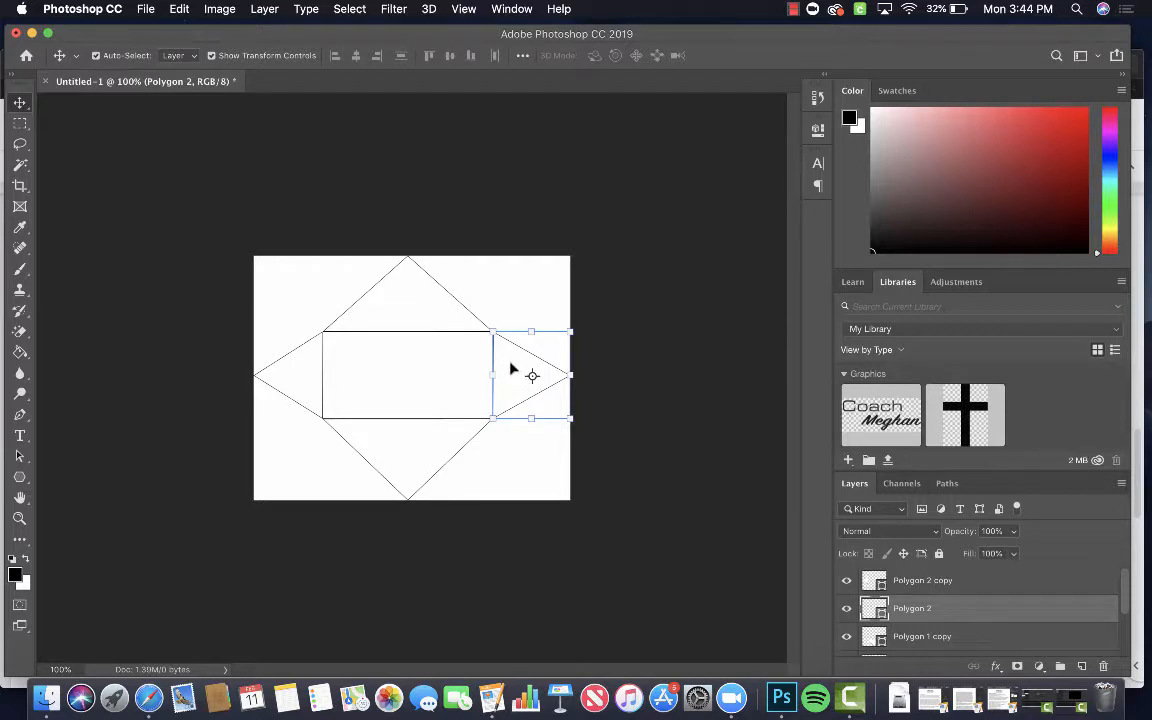
{"action": "left_click", "coordinate": [19, 352]}
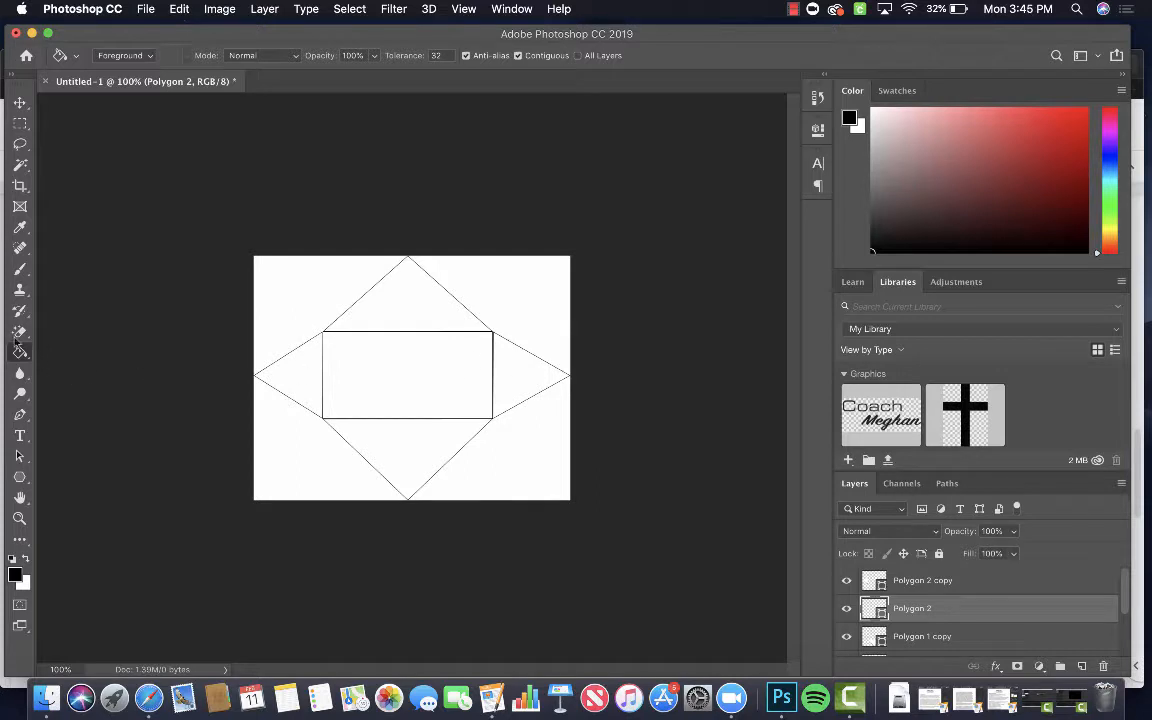
{"action": "right_click", "coordinate": [912, 612]}
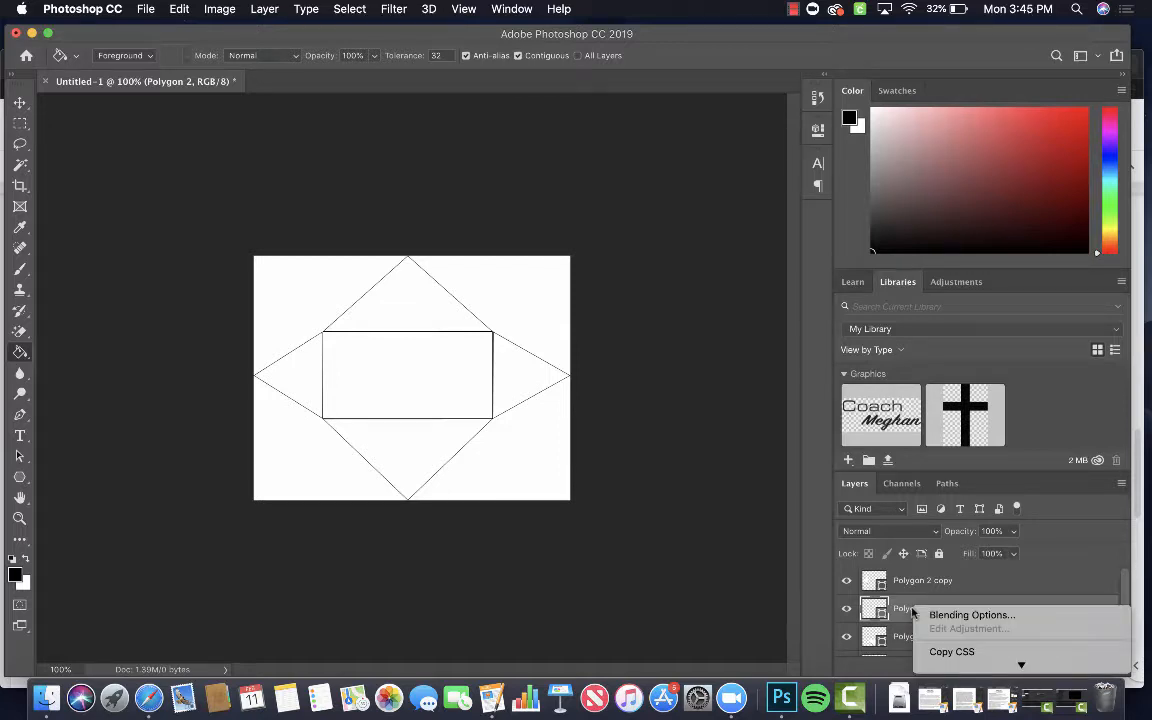
{"action": "mouse_move", "coordinate": [1020, 665]}
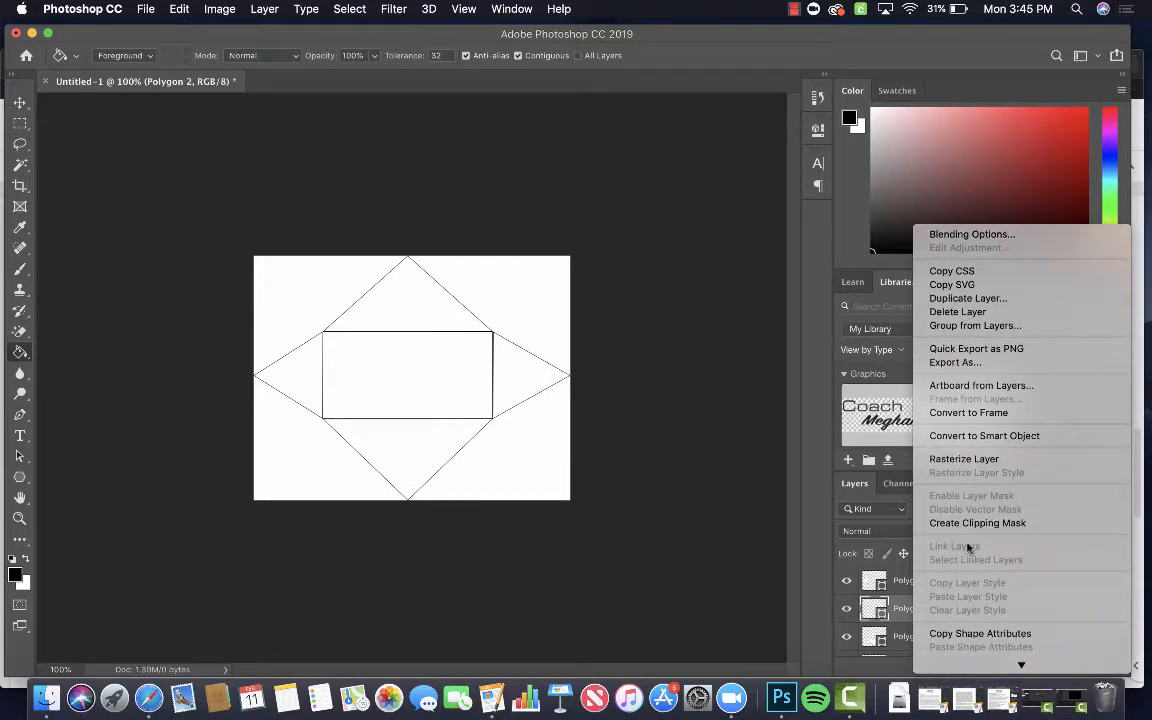
{"action": "left_click", "coordinate": [996, 460]}
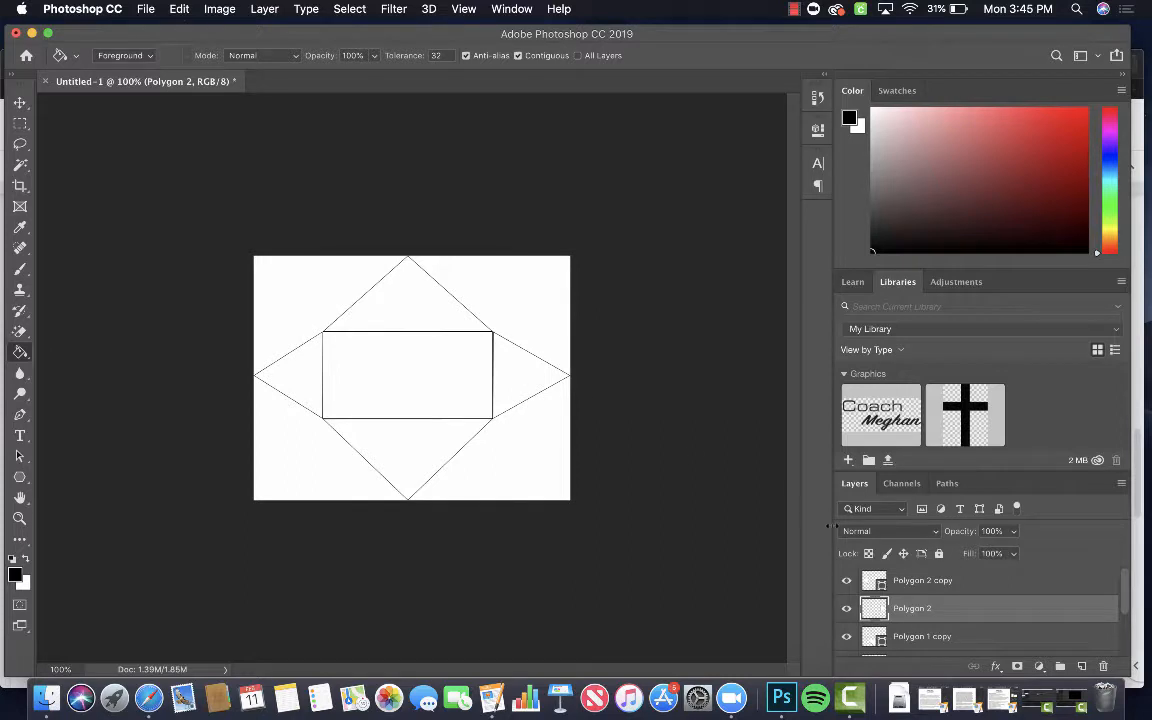
{"action": "left_click", "coordinate": [905, 582]}
{"action": "right_click", "coordinate": [905, 582]}
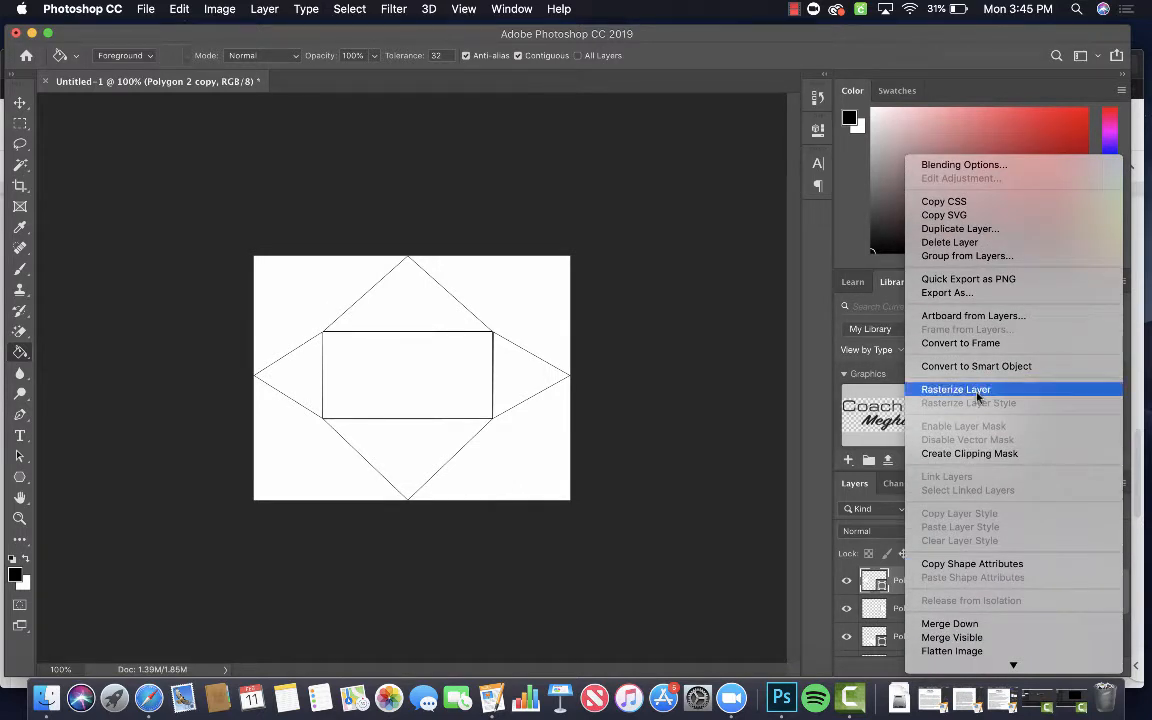
{"action": "left_click", "coordinate": [977, 390]}
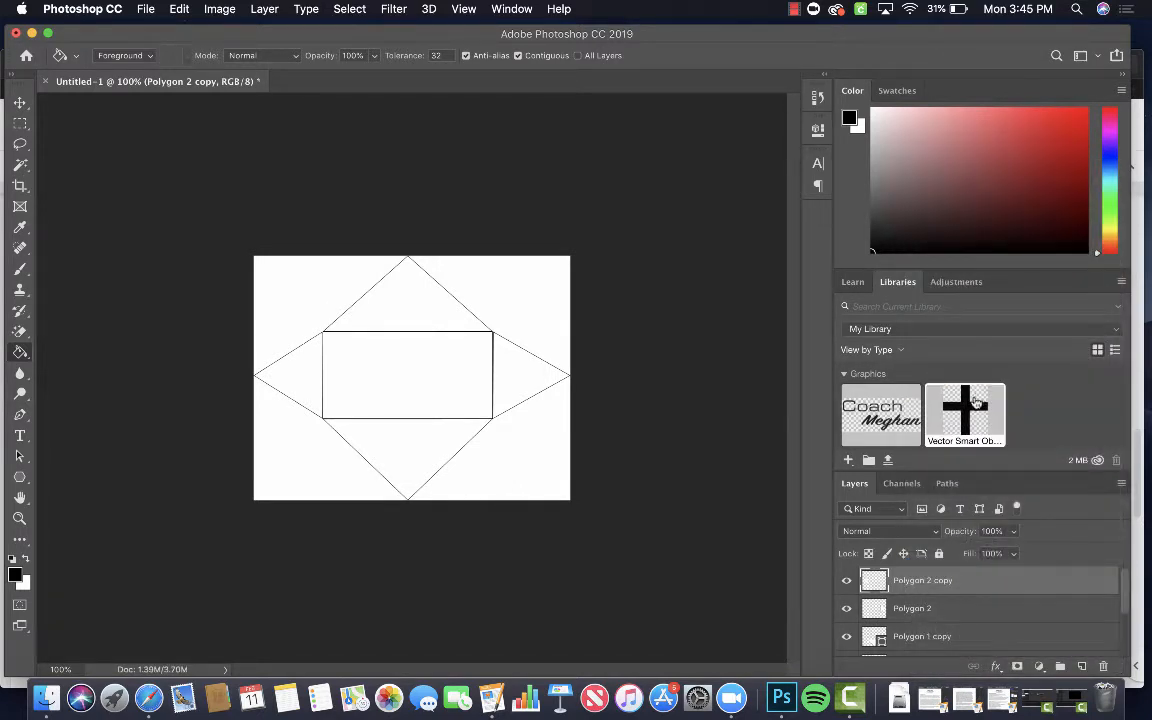
Rasterize the Polygon 1 copy, Polygon 1 and Rectangle 1 layers
{"action": "scroll", "coordinate": [932, 597], "scroll_direction": "down", "scroll_amount": 1}
{"action": "left_click", "coordinate": [932, 597]}
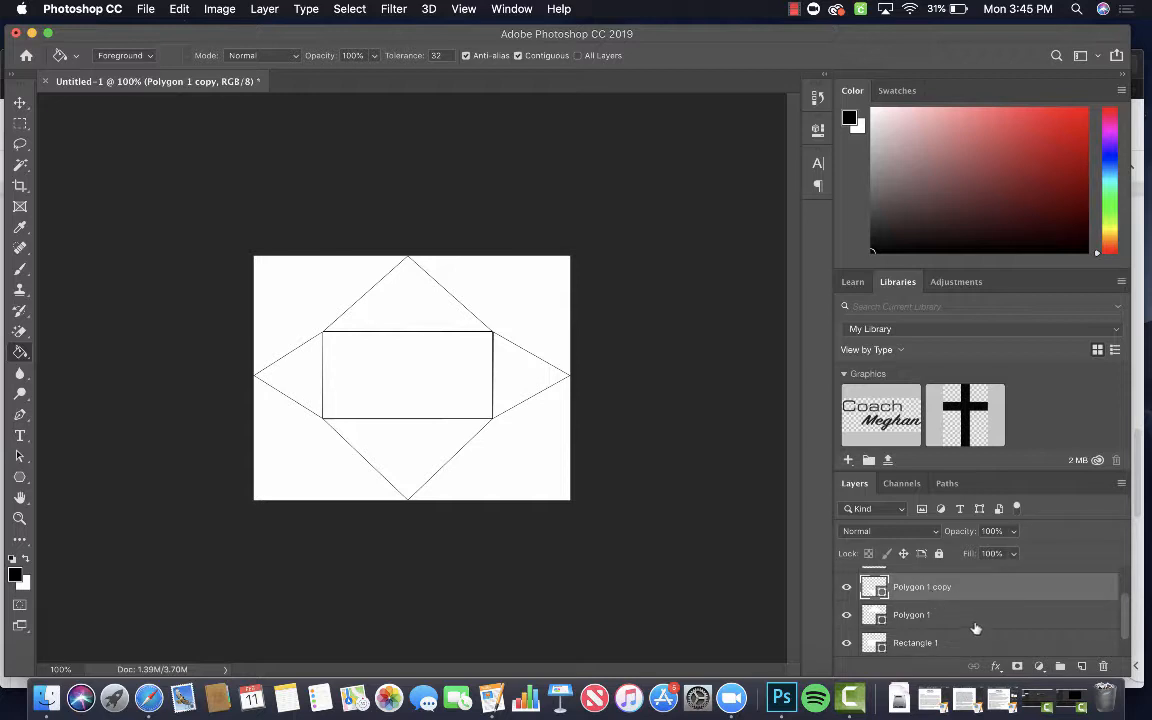
{"action": "right_click", "coordinate": [920, 592]}
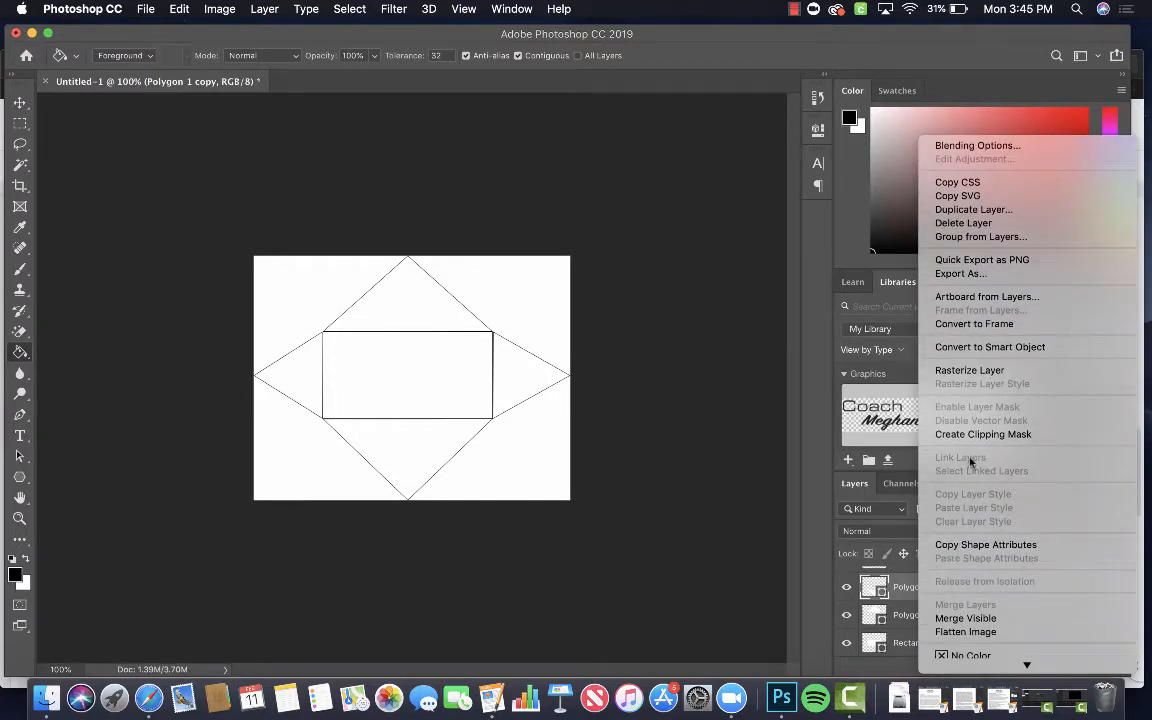
{"action": "left_click", "coordinate": [978, 371]}
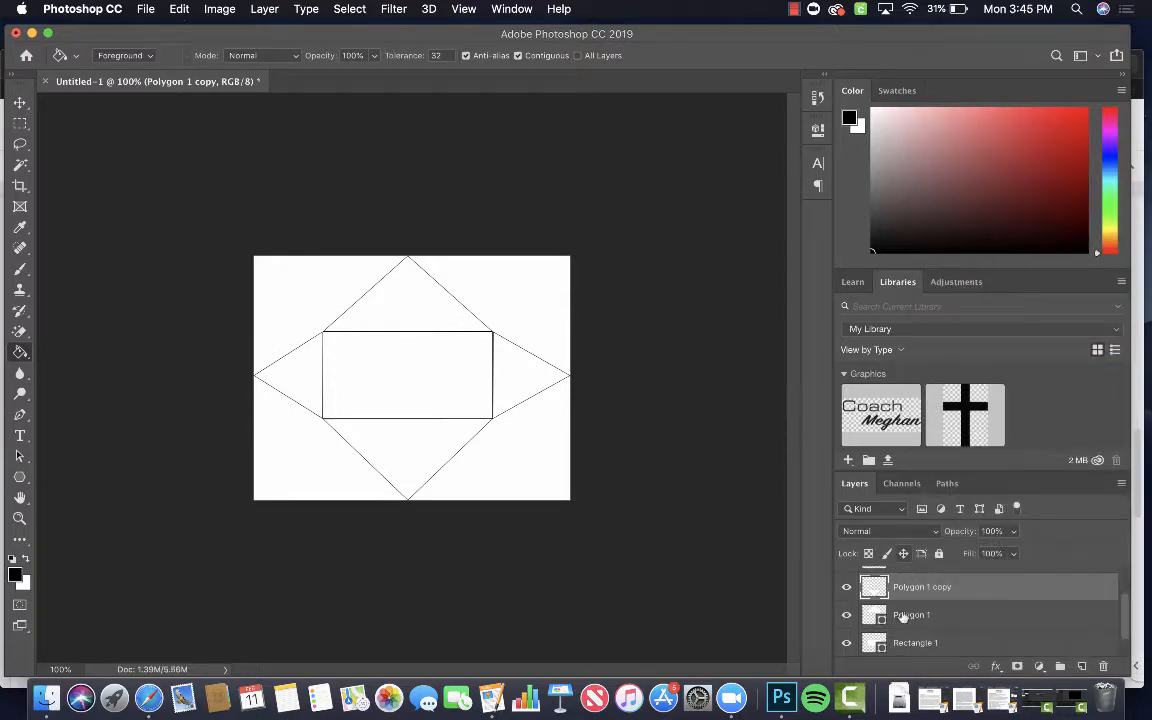
{"action": "left_click", "coordinate": [905, 618]}
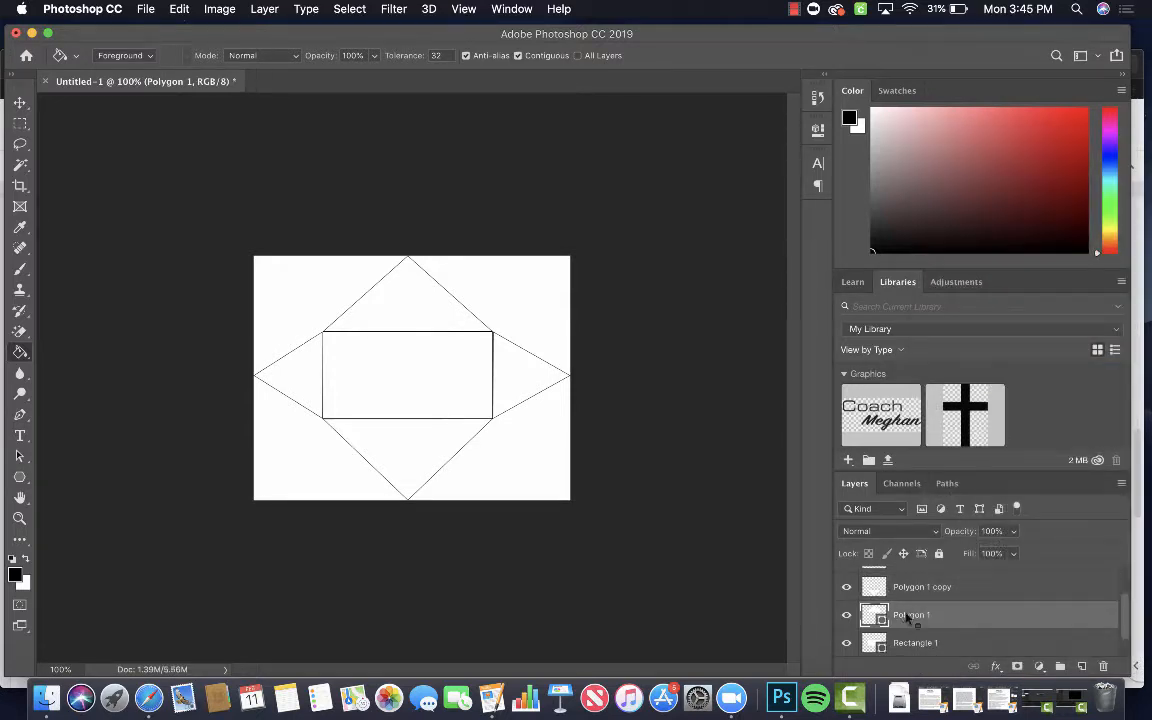
{"action": "right_click", "coordinate": [906, 618]}
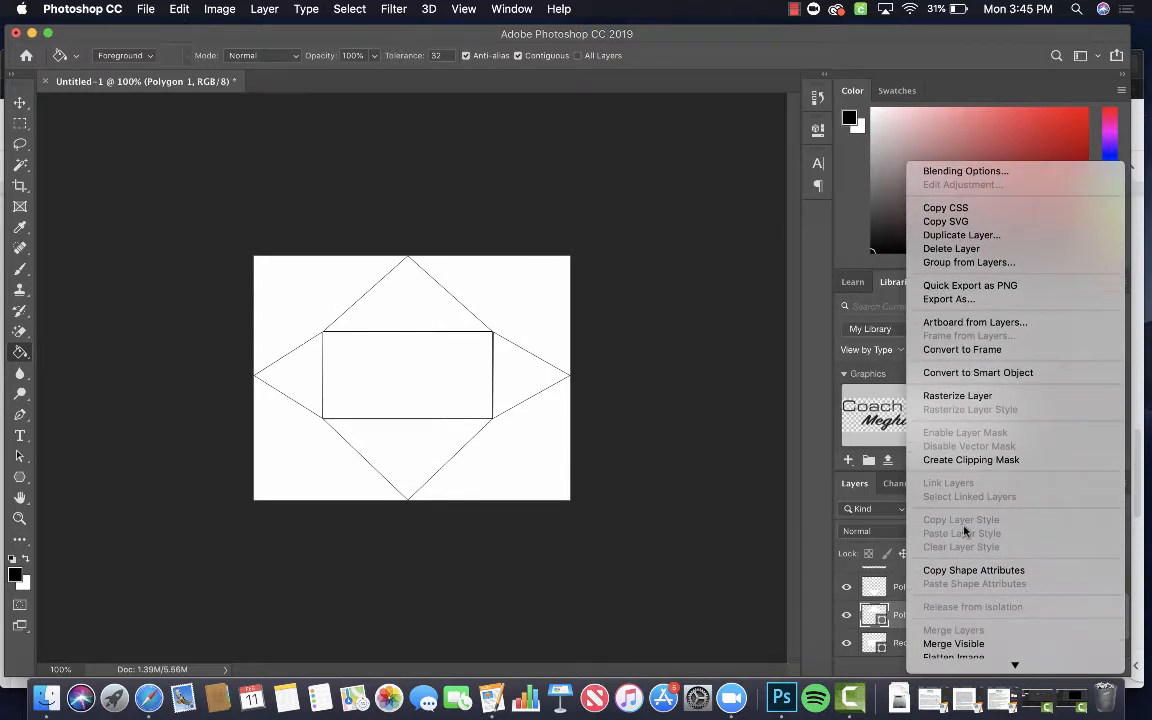
{"action": "left_click", "coordinate": [980, 397]}
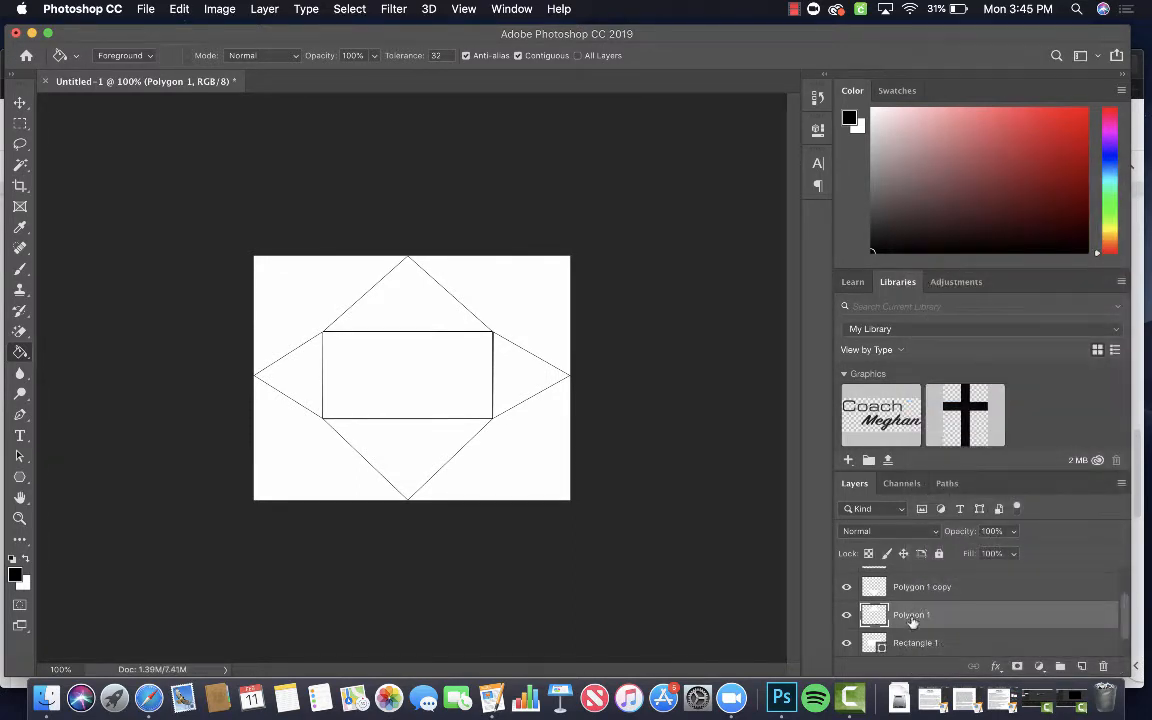
{"action": "right_click", "coordinate": [912, 646]}
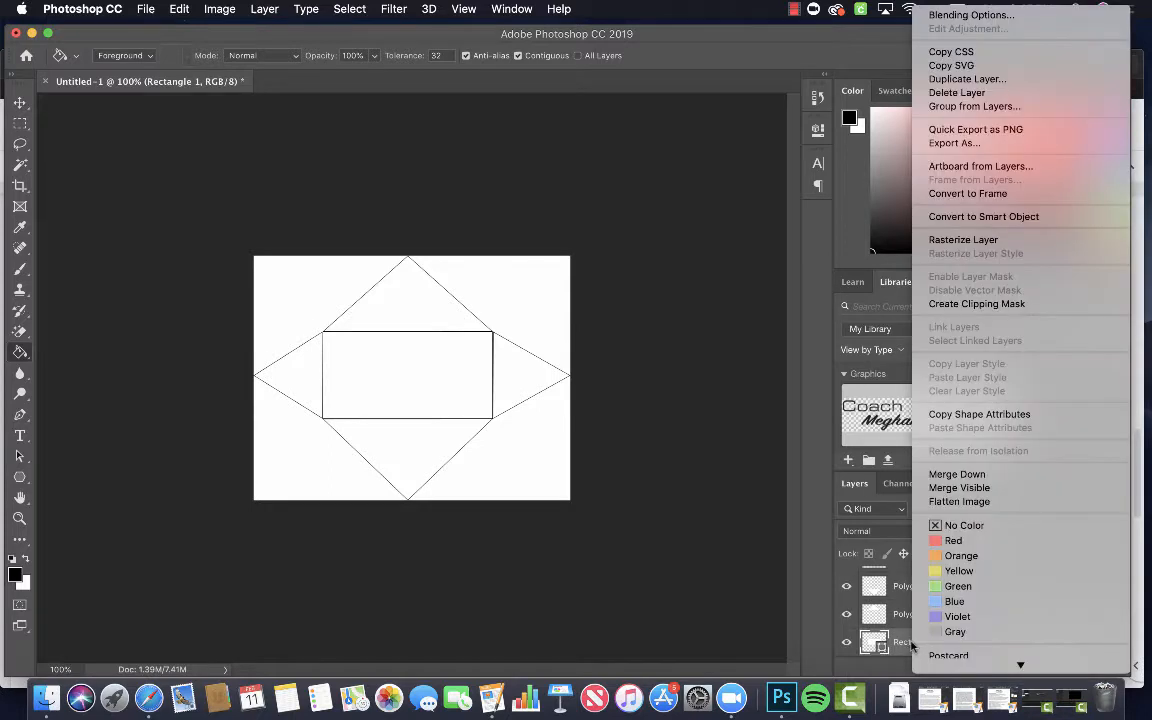
{"action": "left_click", "coordinate": [970, 240]}
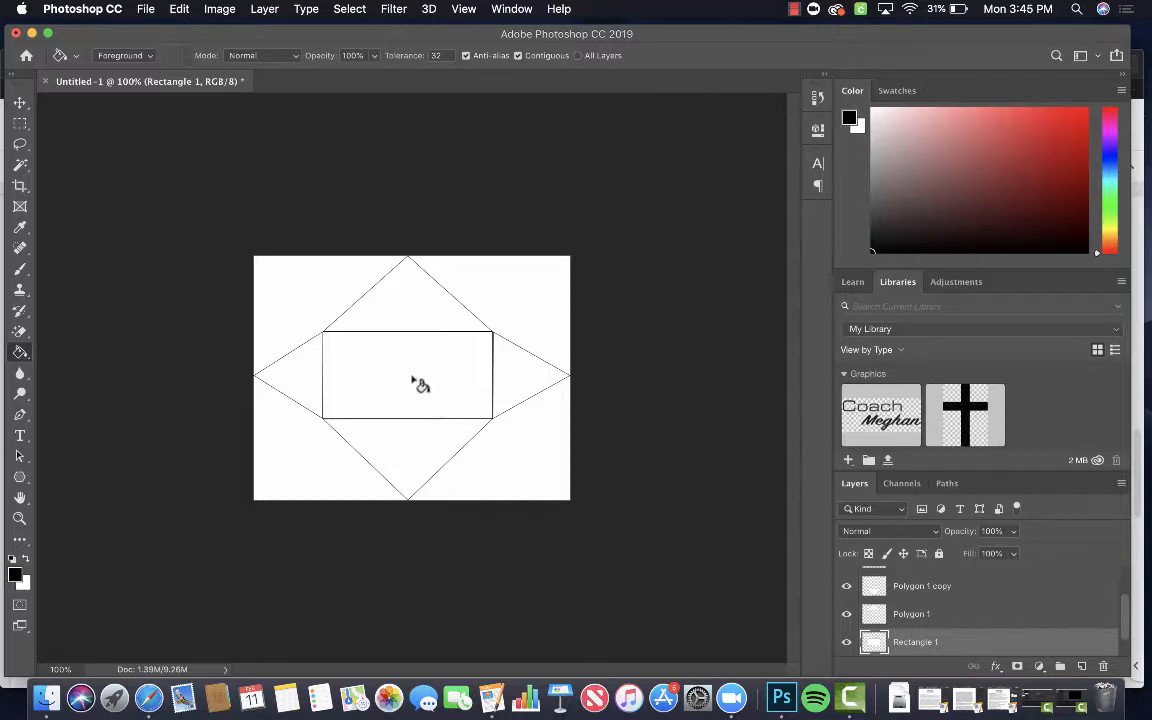
Set the foreground color to bright pink f7109d and activate the Paint Bucket tool
{"action": "left_click", "coordinate": [20, 102]}
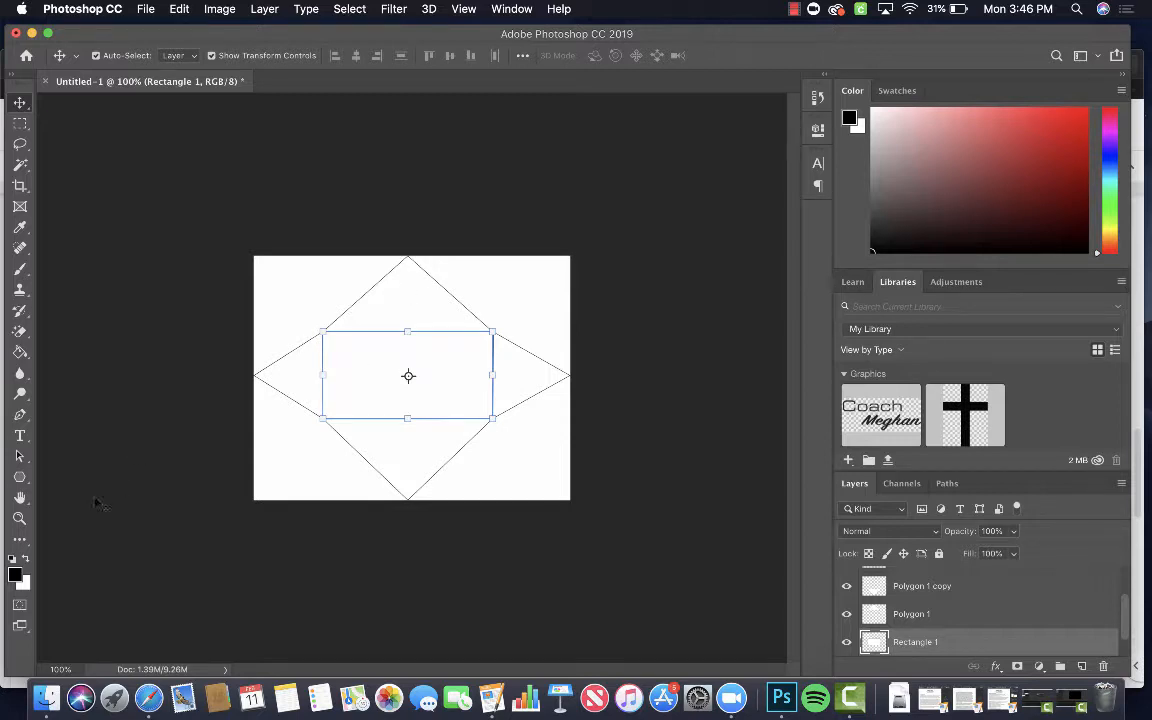
{"action": "left_click", "coordinate": [14, 574]}
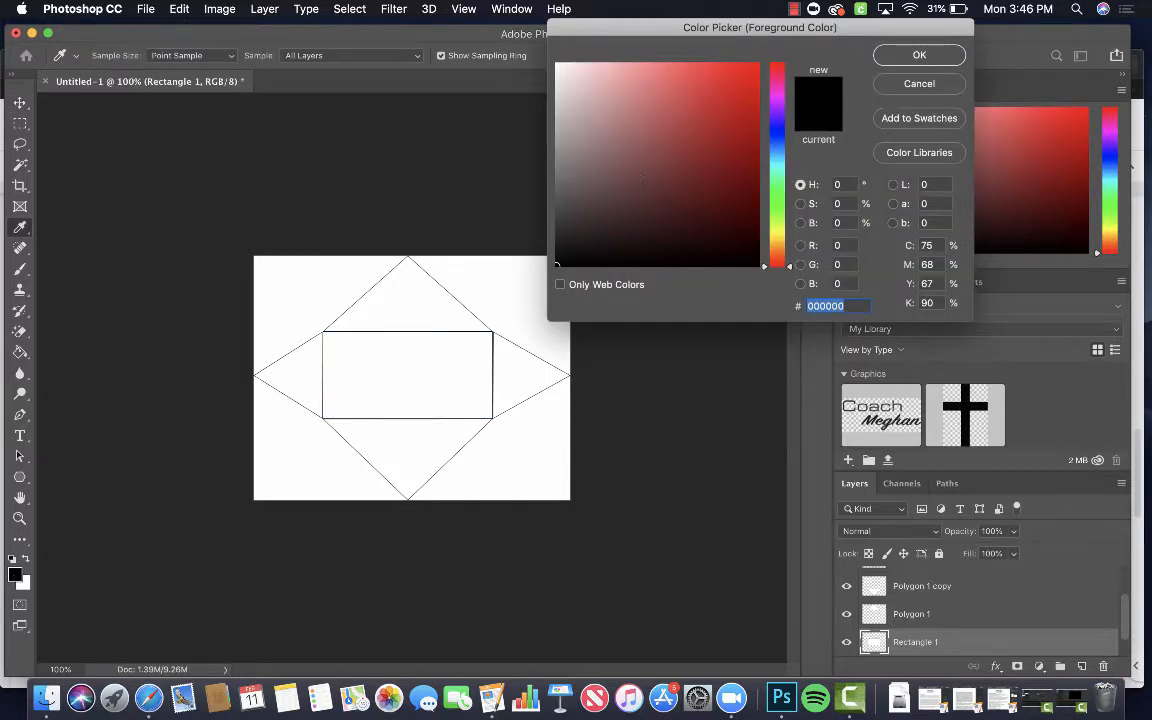
{"action": "left_click", "coordinate": [777, 94]}
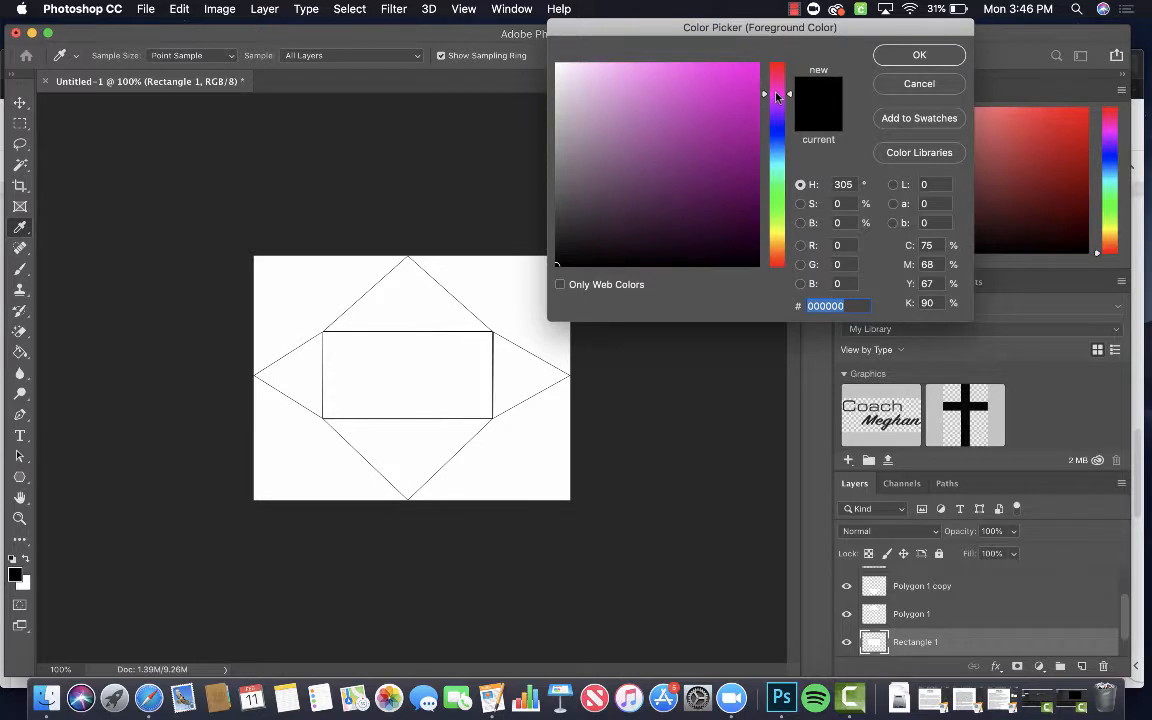
{"action": "left_click_drag", "start_coordinate": [777, 94], "coordinate": [777, 86]}
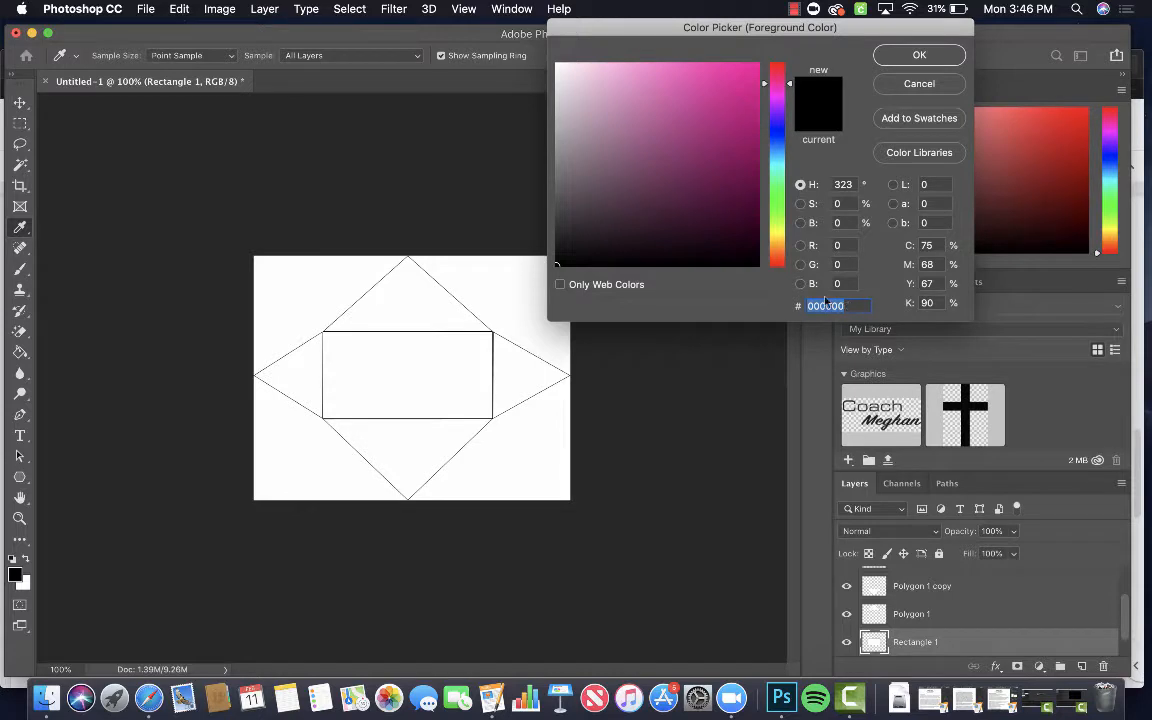
{"action": "left_click", "coordinate": [746, 69]}
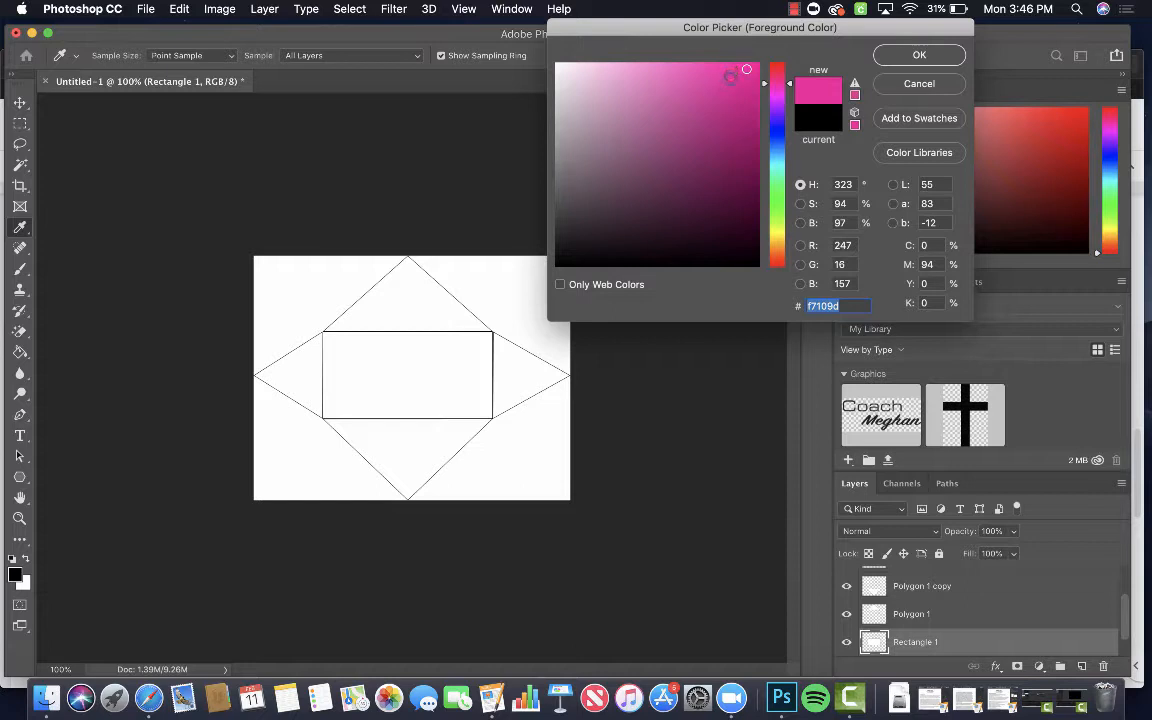
{"action": "left_click", "coordinate": [908, 58]}
{"action": "key", "text": "v"}
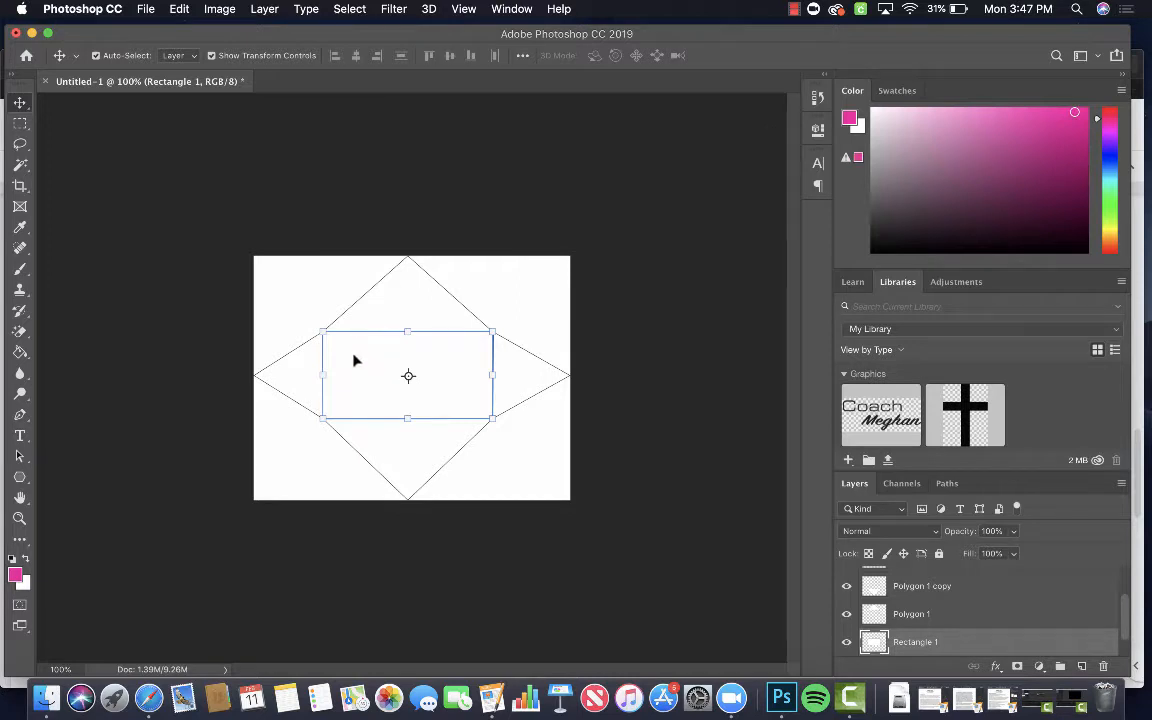
{"action": "key", "text": "g"}
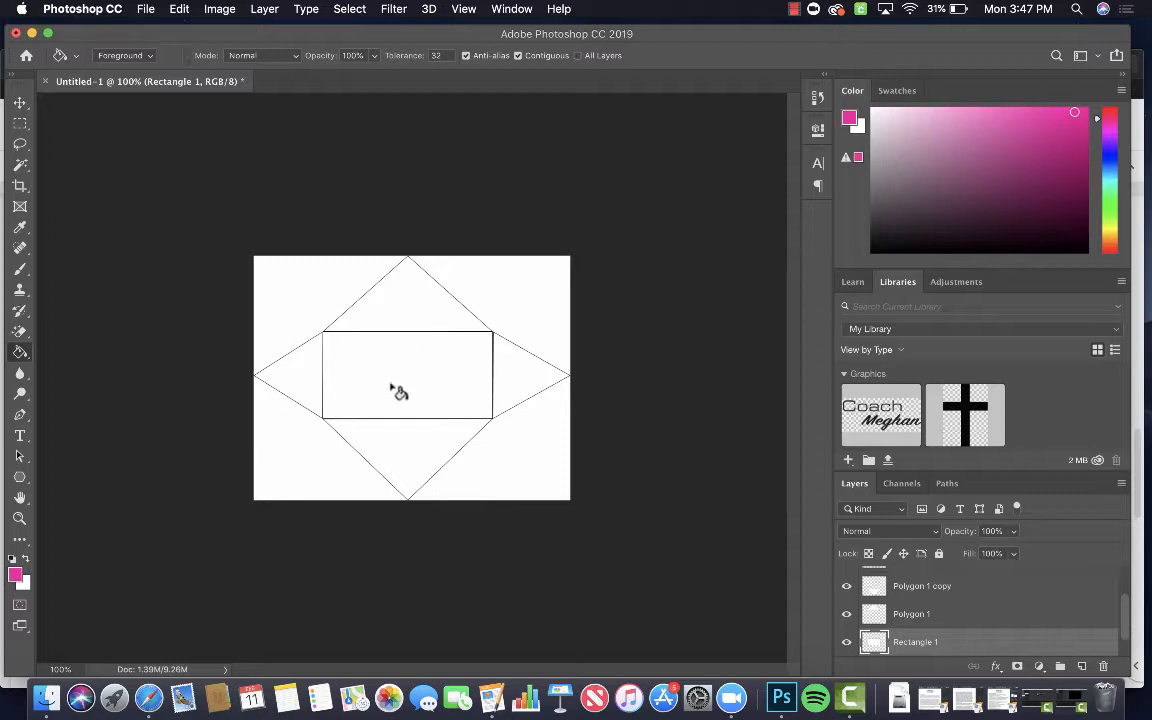
Try to fill the upper triangle with pink on the Rectangle 1 layer, and undo that fill
{"action": "left_click", "coordinate": [402, 305]}
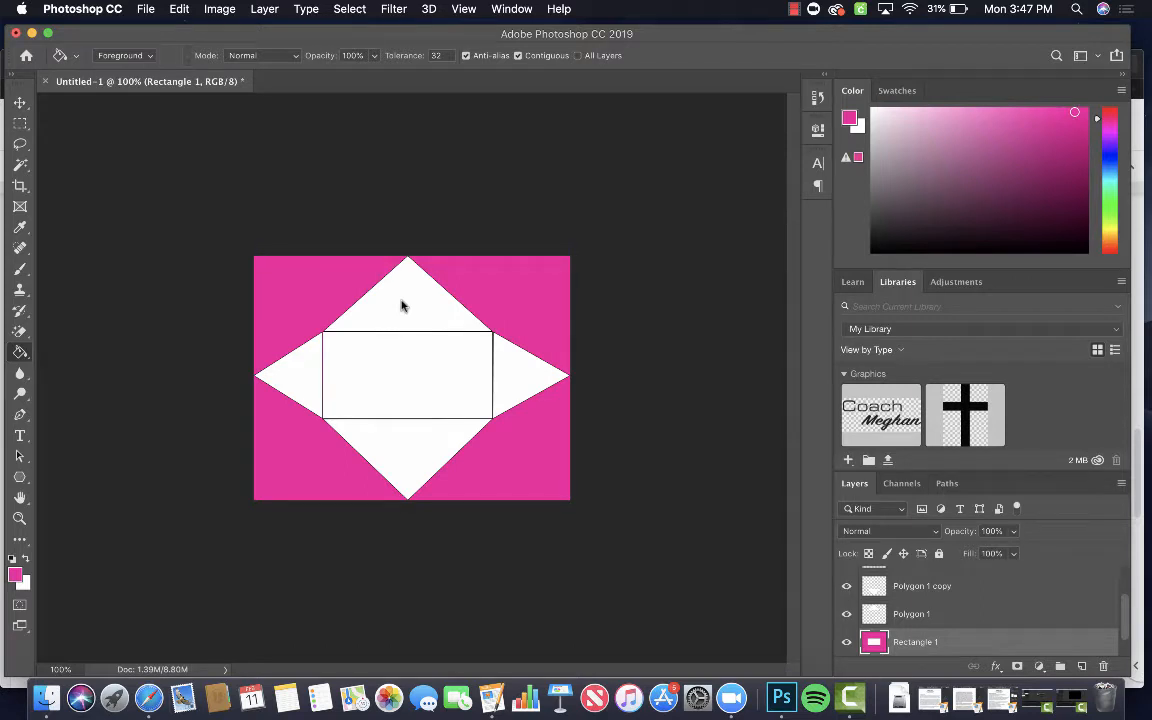
{"action": "key", "text": "super+z"}
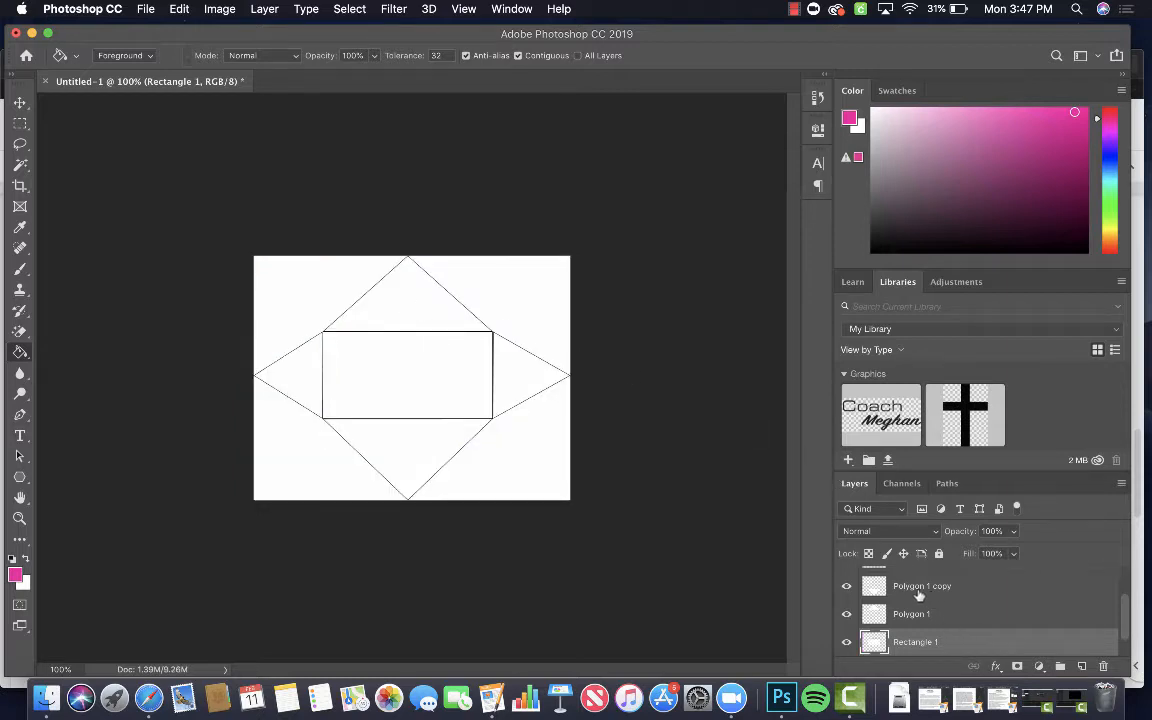
Fill the lower triangle on the Polygon 1 copy layer and the upper triangle on the Polygon 1 layer with pink
{"action": "left_click", "coordinate": [870, 588]}
{"action": "left_click", "coordinate": [418, 464]}
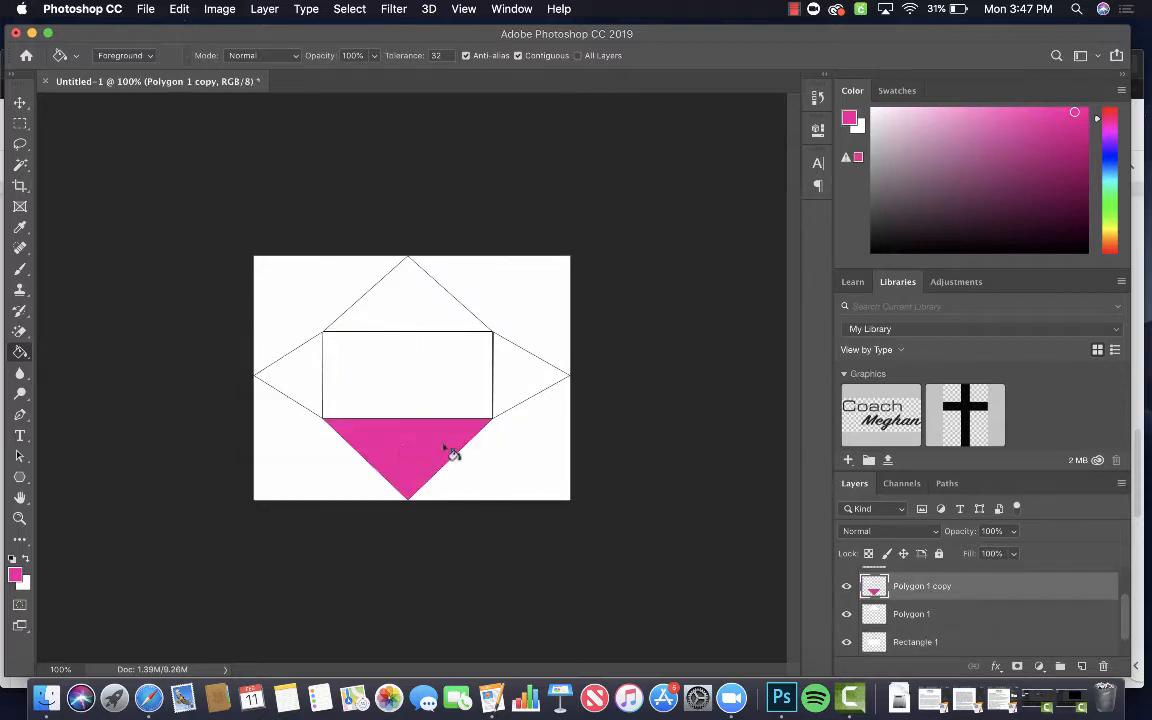
{"action": "left_click", "coordinate": [906, 622]}
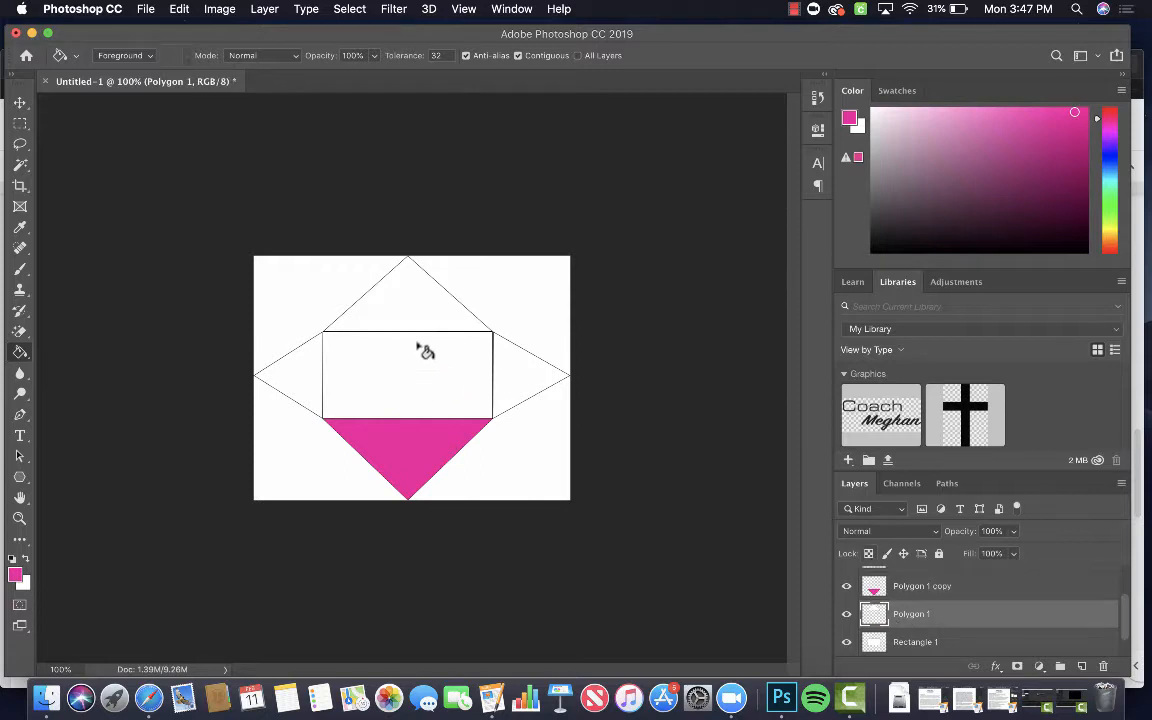
{"action": "left_click", "coordinate": [416, 311]}
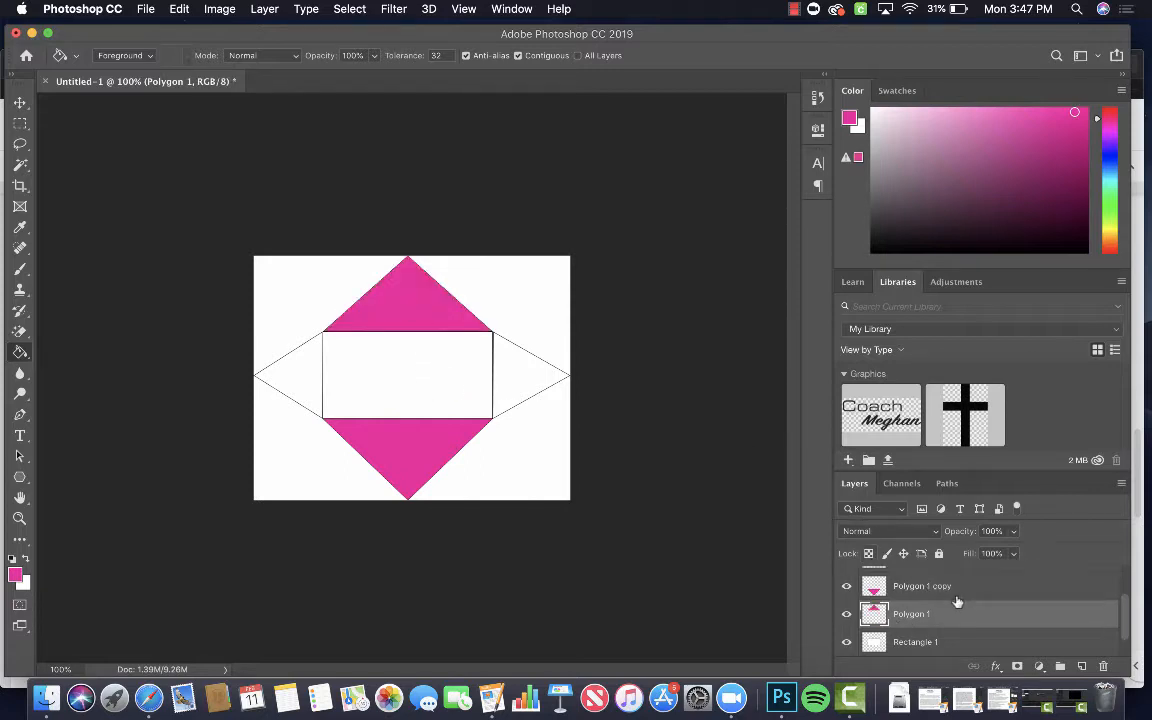
Fill the right triangle on the Polygon 2 layer and the left triangle on the Polygon 2 copy layer with pink
{"action": "scroll", "coordinate": [910, 610], "scroll_direction": "up", "scroll_amount": 2}
{"action": "left_click", "coordinate": [913, 612]}
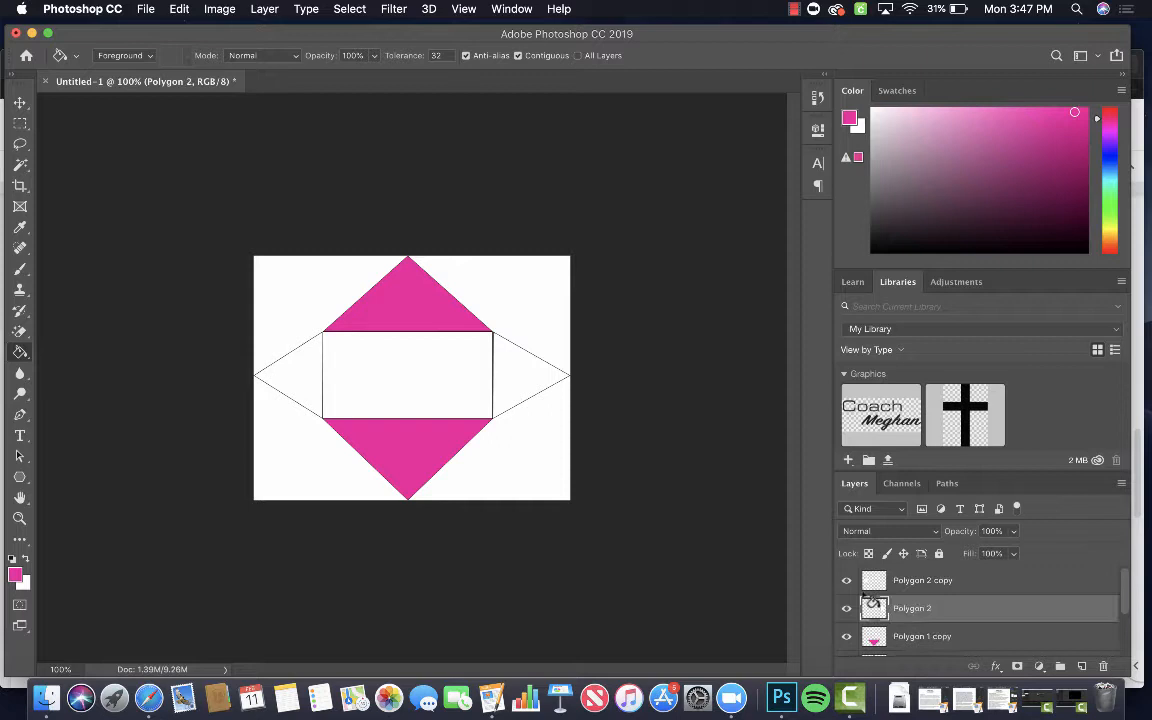
{"action": "left_click", "coordinate": [515, 368]}
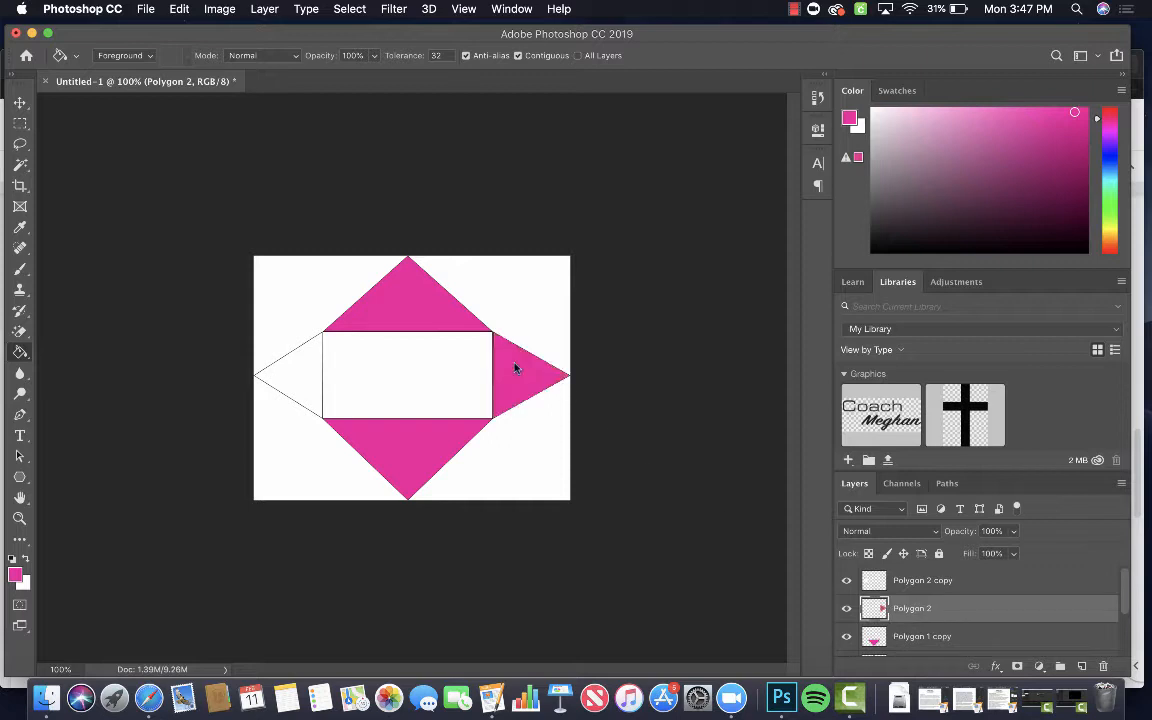
{"action": "left_click", "coordinate": [870, 582]}
{"action": "left_click", "coordinate": [283, 372]}
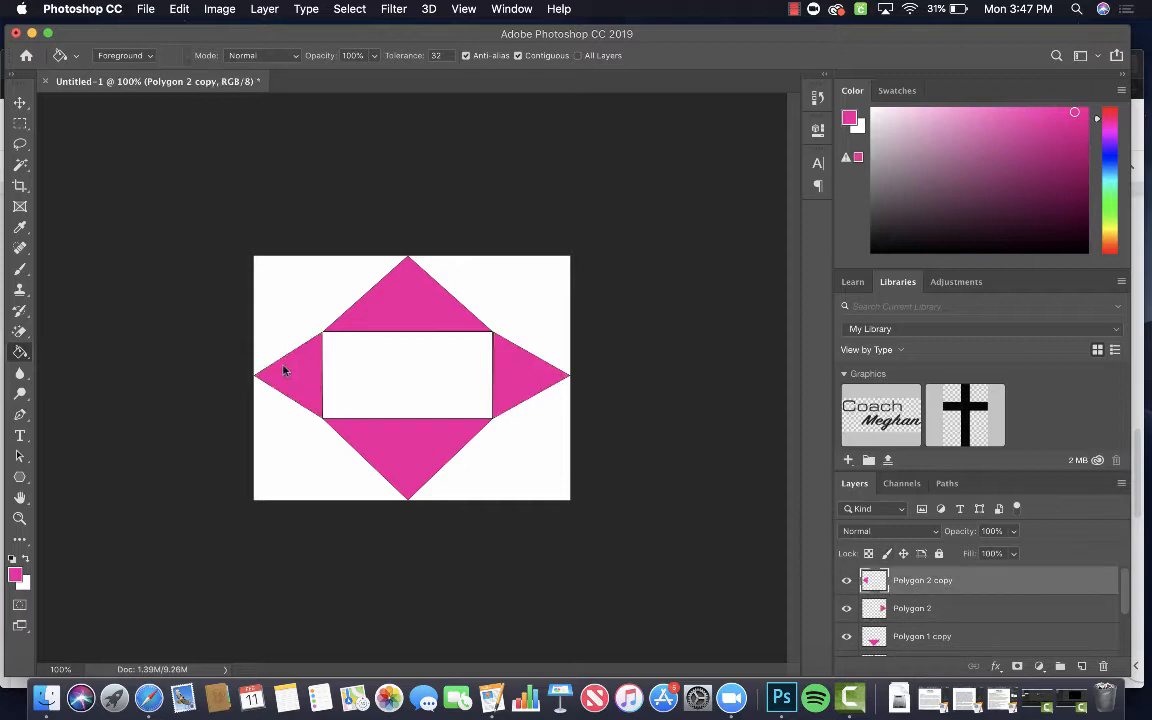